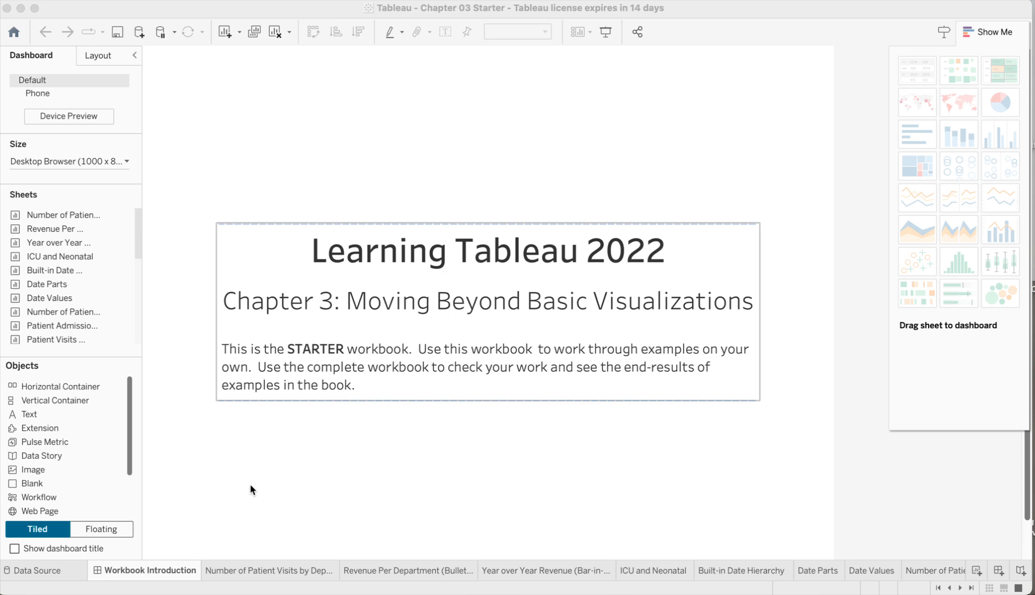
On the Number of Patient Visits by Department sheet, build a horizontal bar chart of Number of Patient Visits by Department, sorted descending
left_click(270, 571)
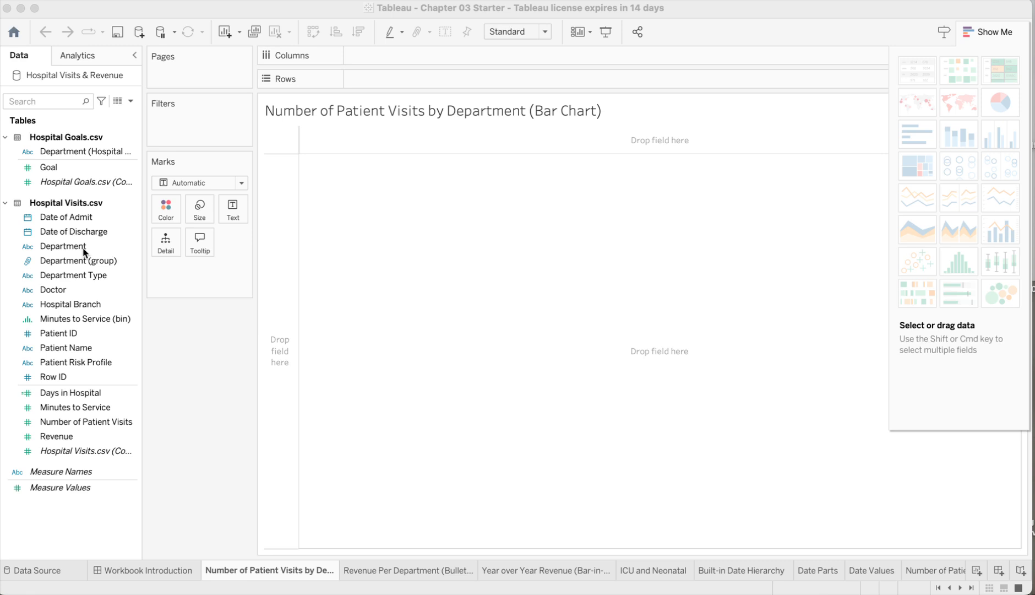
left_click_drag(84, 252, 394, 81)
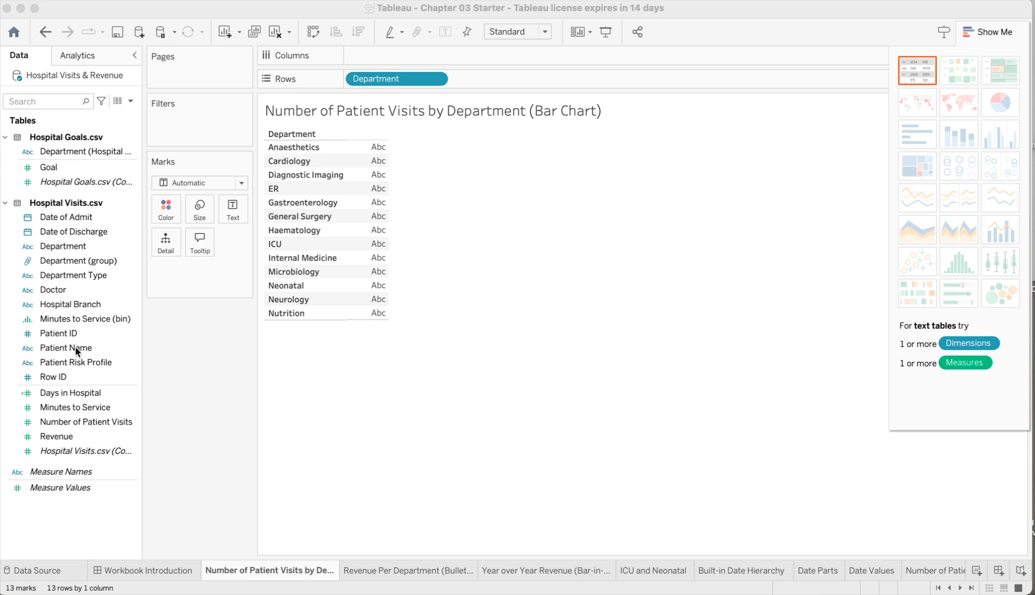
left_click(85, 422)
left_click_drag(85, 422, 410, 60)
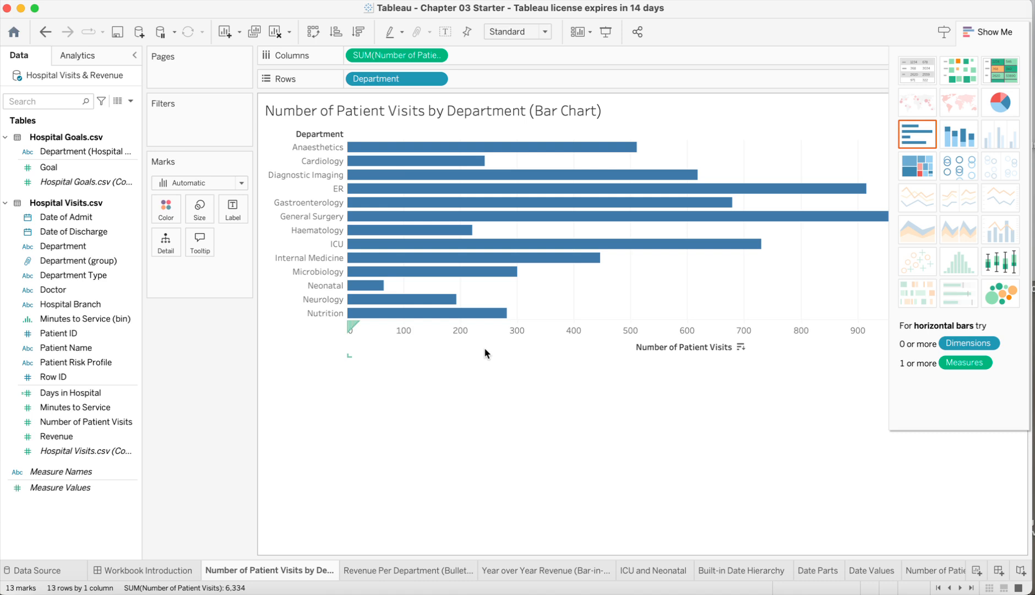
left_click(357, 35)
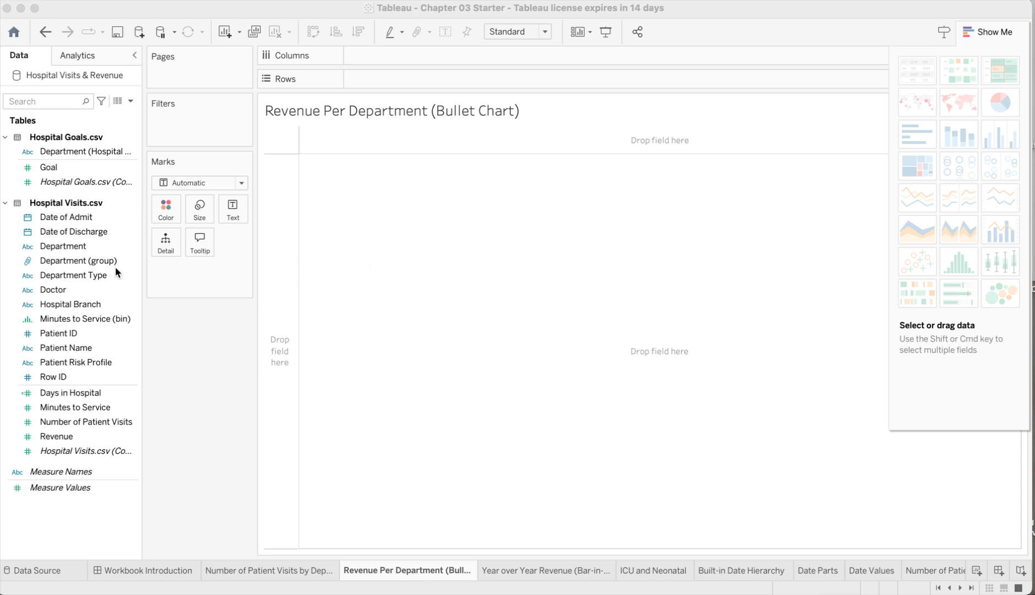
On the Revenue Per Department sheet, chart Revenue by Department as horizontal bars sorted descending
left_click_drag(77, 246, 386, 77)
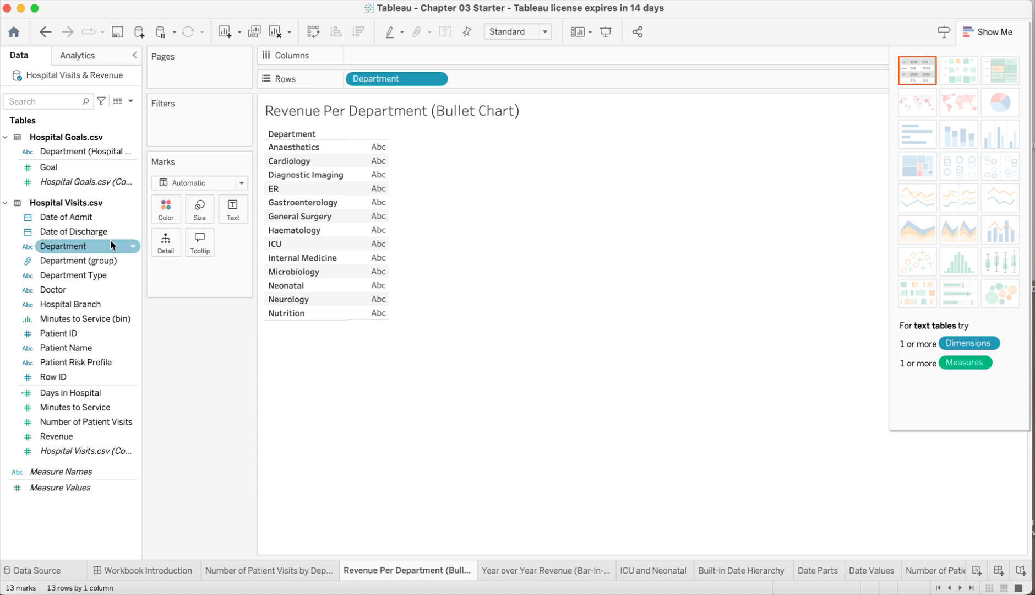
left_click_drag(72, 435, 381, 50)
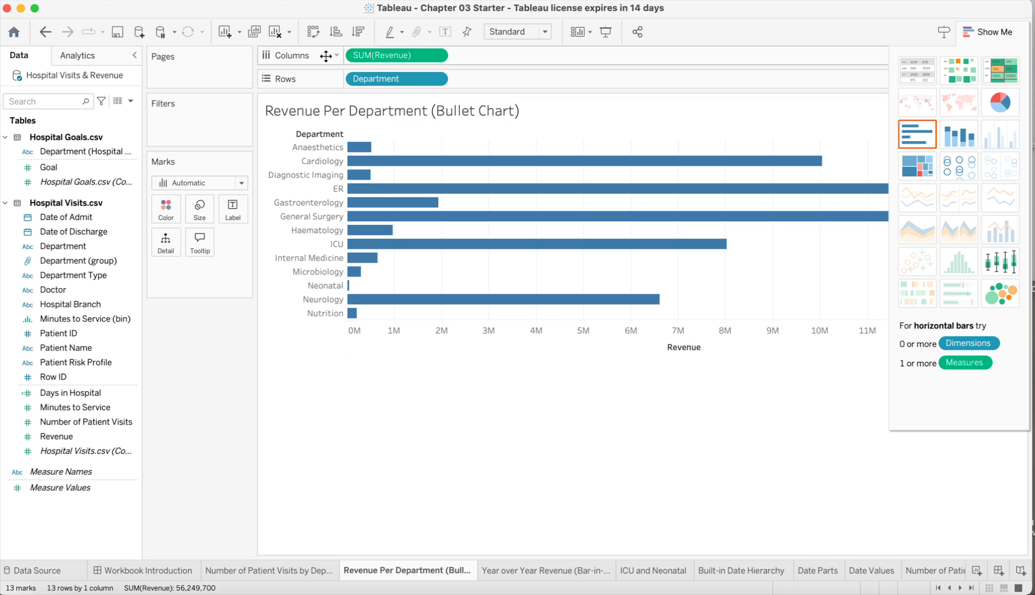
left_click(358, 32)
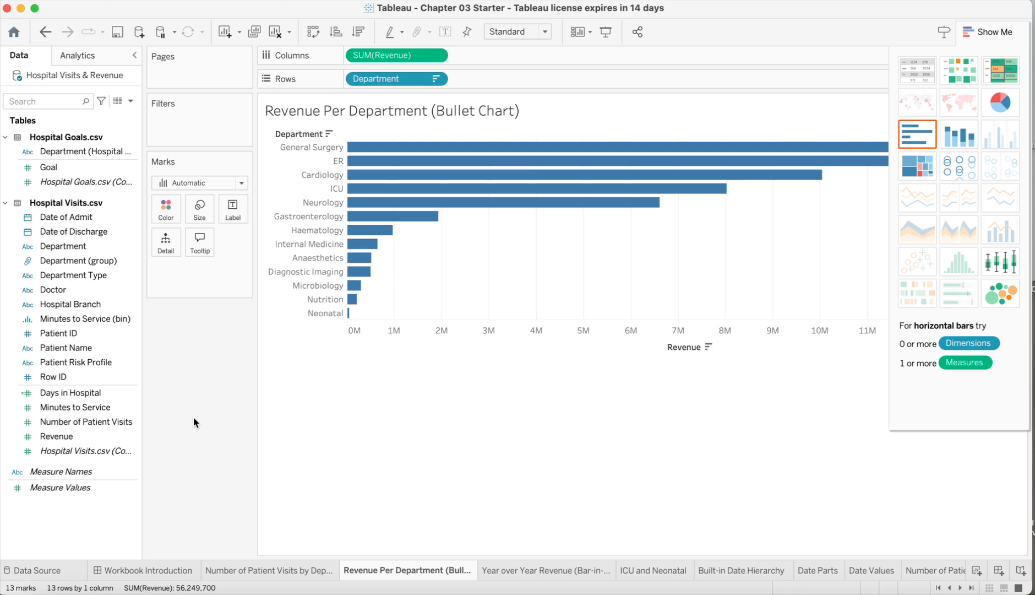
Add a filter on the year of Date of Admit that keeps only 2019
left_click(82, 220)
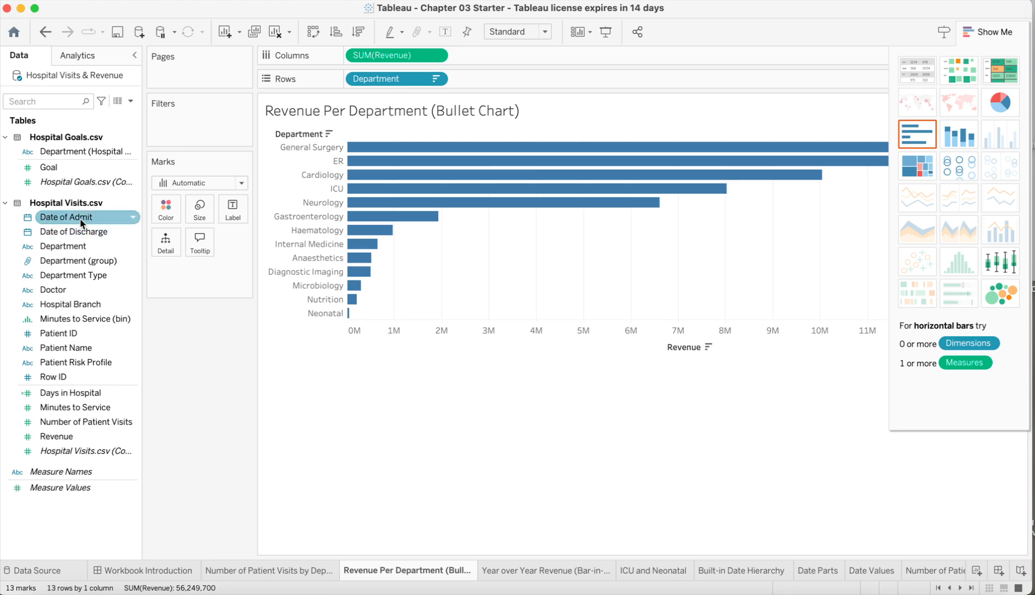
left_click_drag(82, 221, 200, 121)
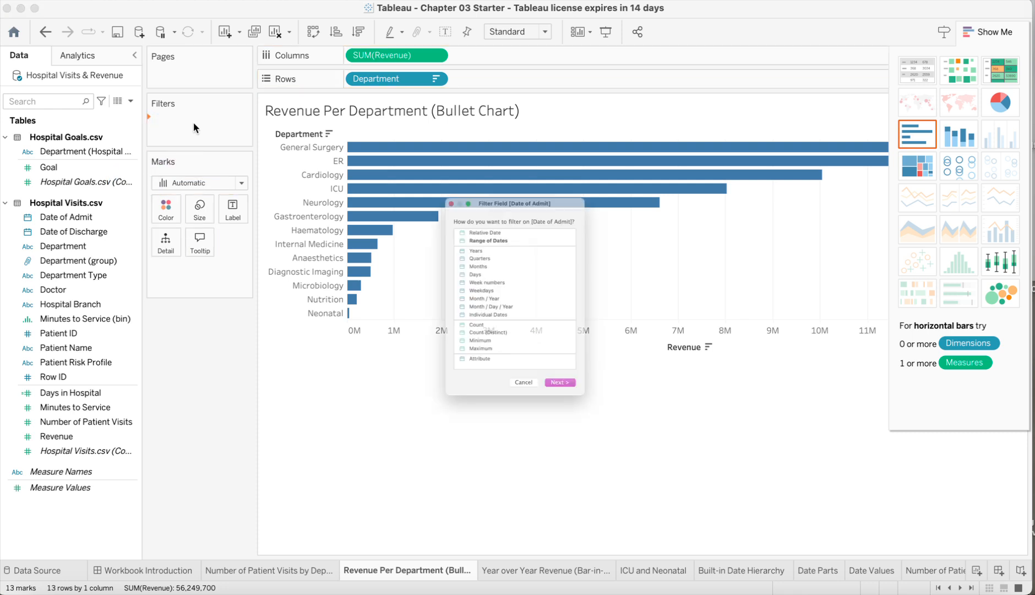
left_click(460, 224)
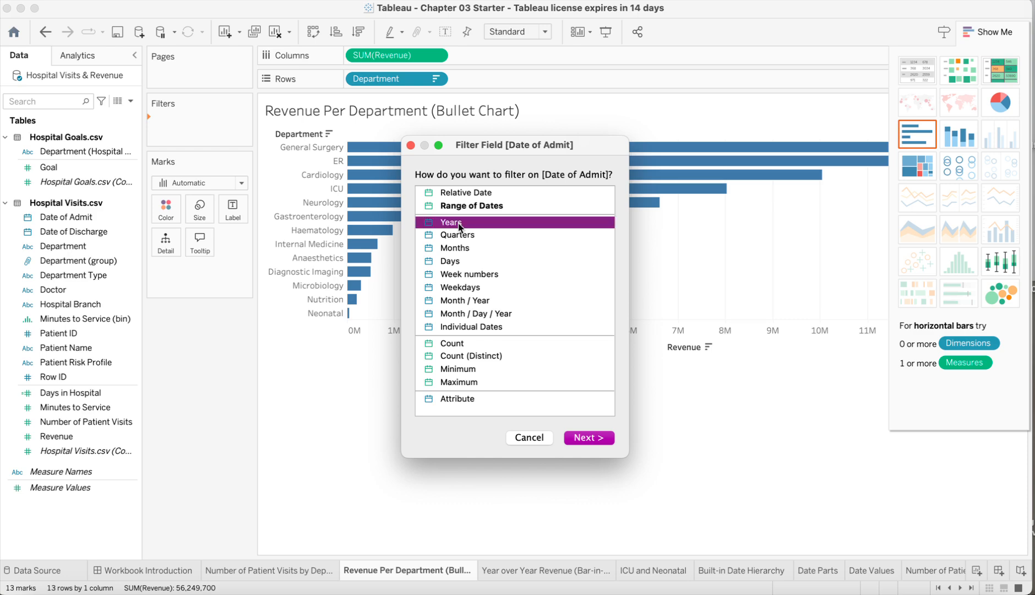
double_click(447, 223)
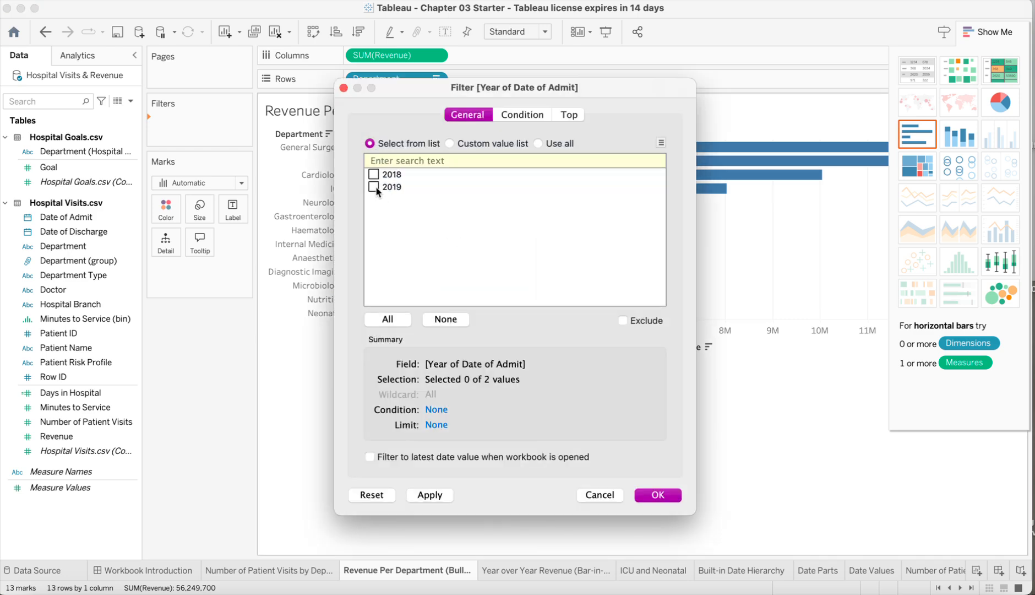
left_click(374, 187)
left_click(430, 495)
left_click(658, 495)
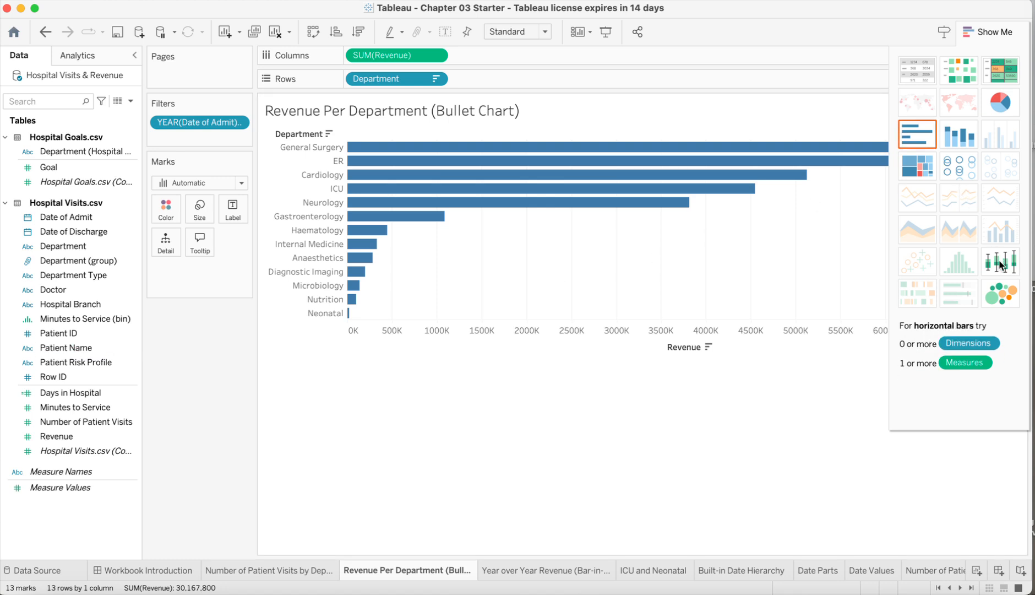
Add Goal to turn the chart into a bullet graph and sort the departments in descending order
left_click(47, 169)
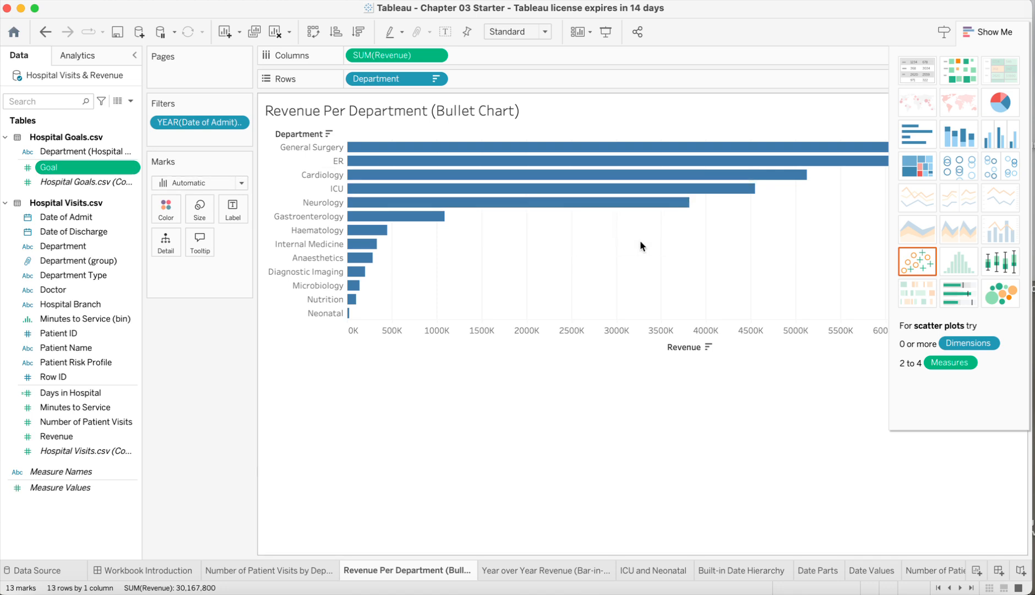
left_click(962, 297)
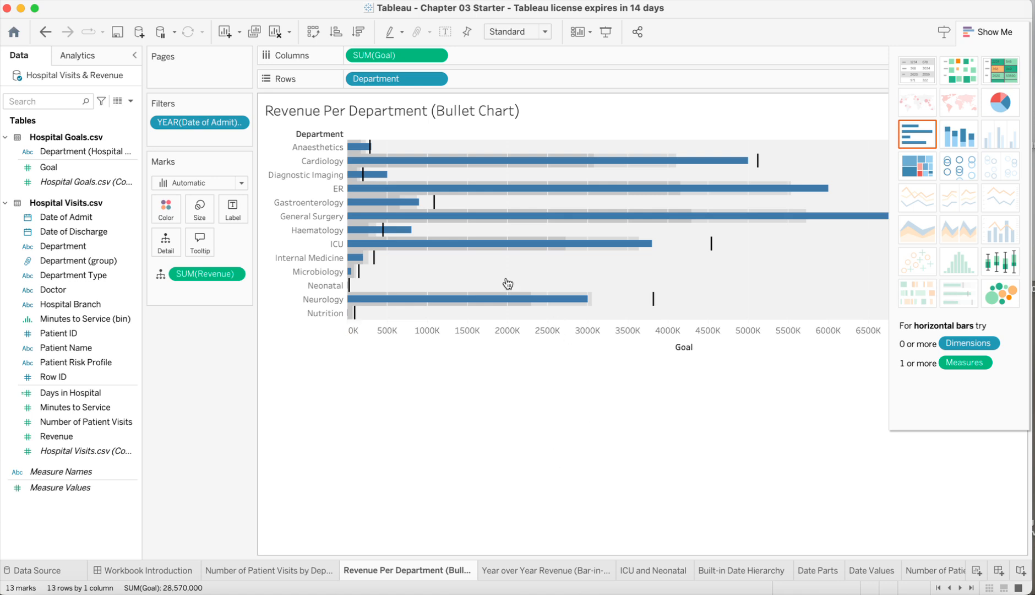
left_click(339, 135)
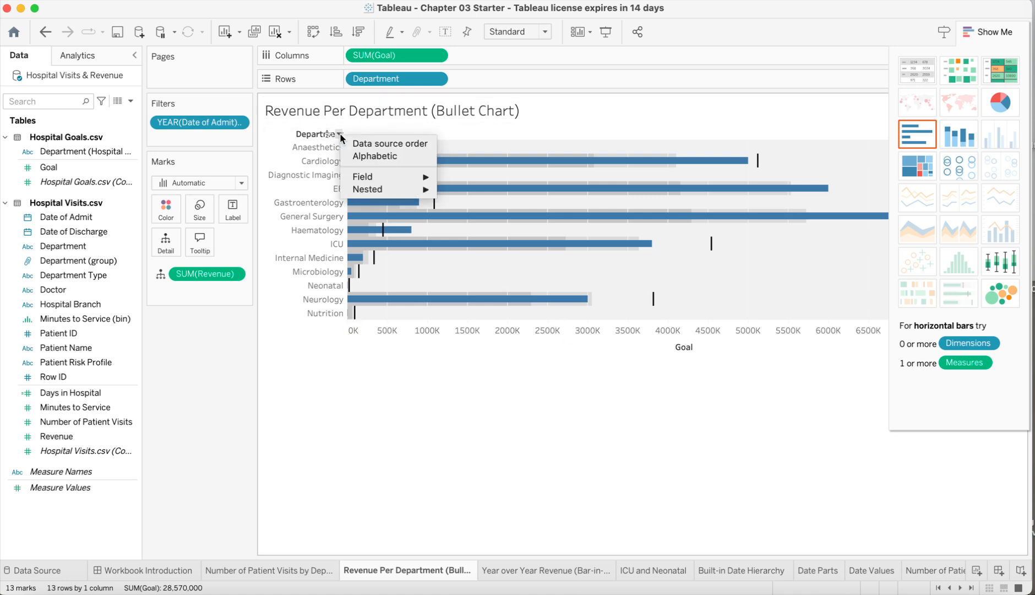
mouse_move(408, 182)
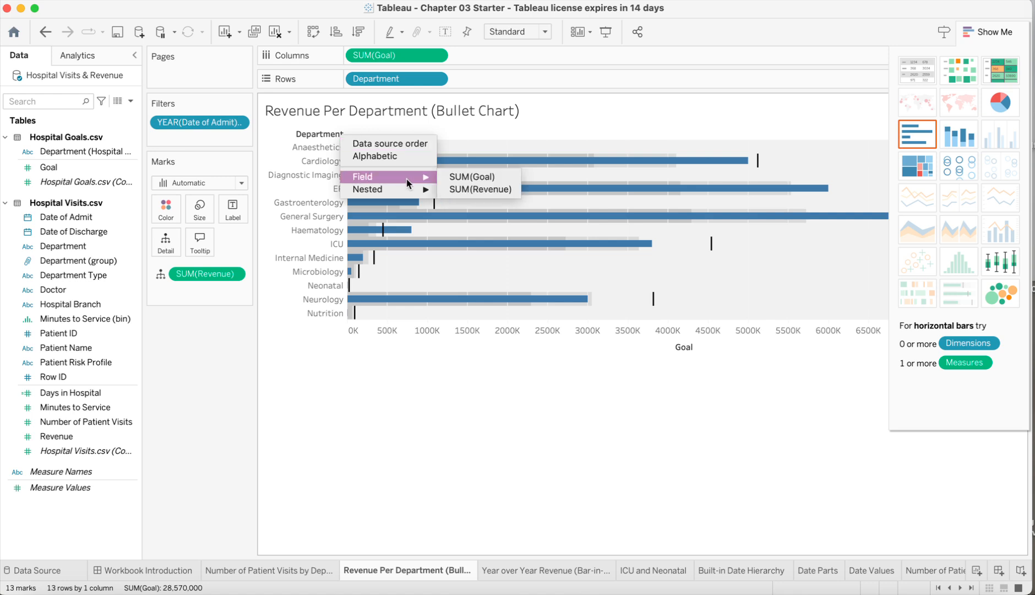
left_click(354, 36)
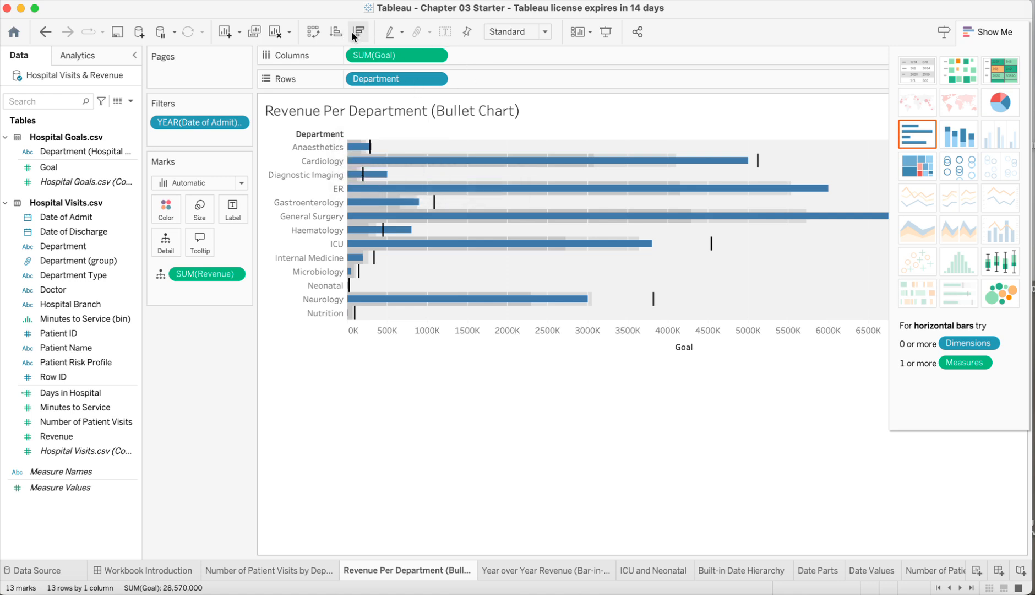
left_click(353, 36)
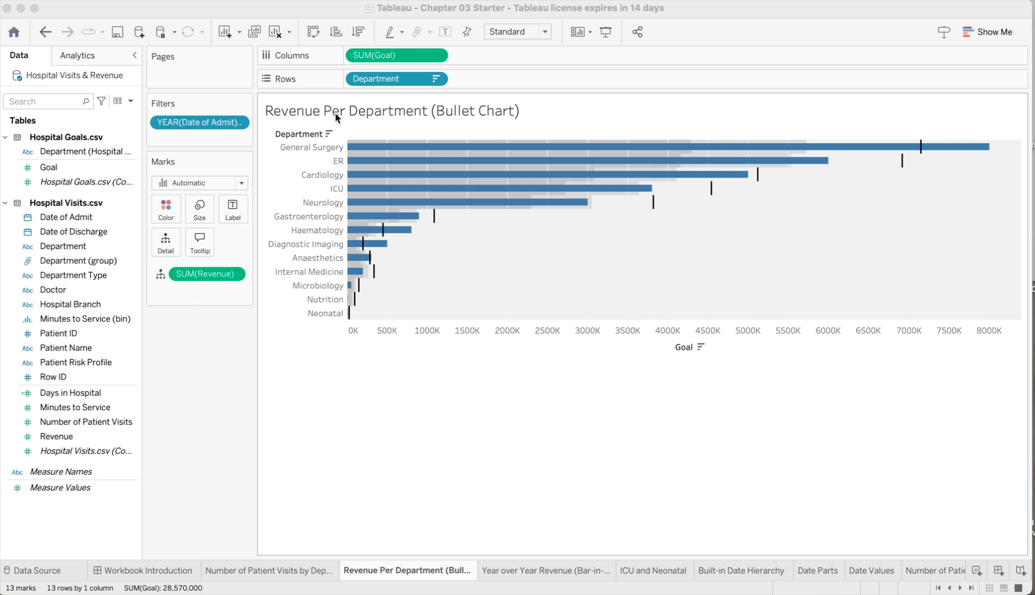
Swap the reference line fields so Revenue forms the bars and Goal the reference lines
left_click(484, 331)
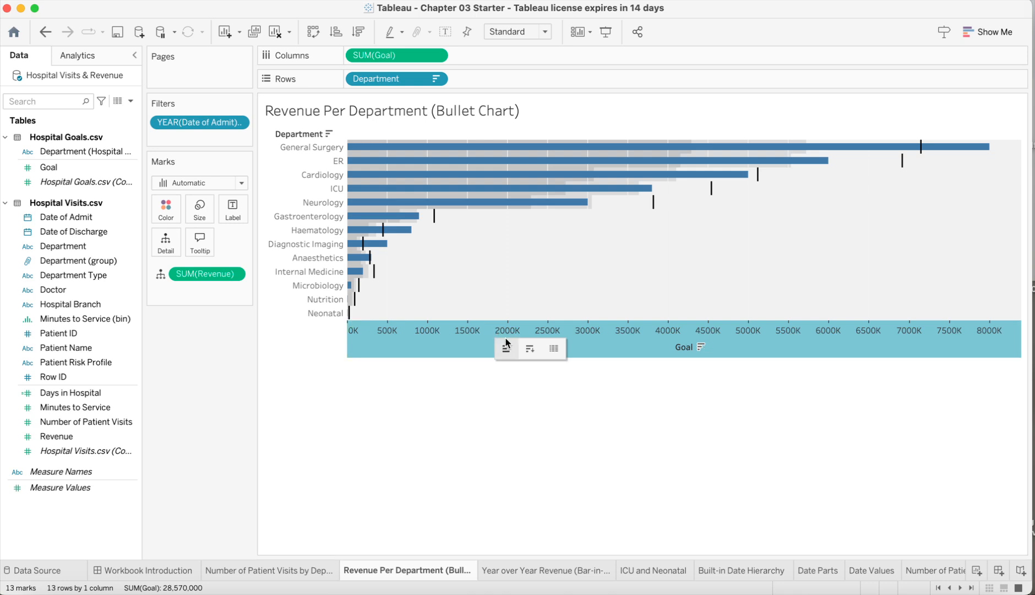
left_click(465, 336)
right_click(466, 334)
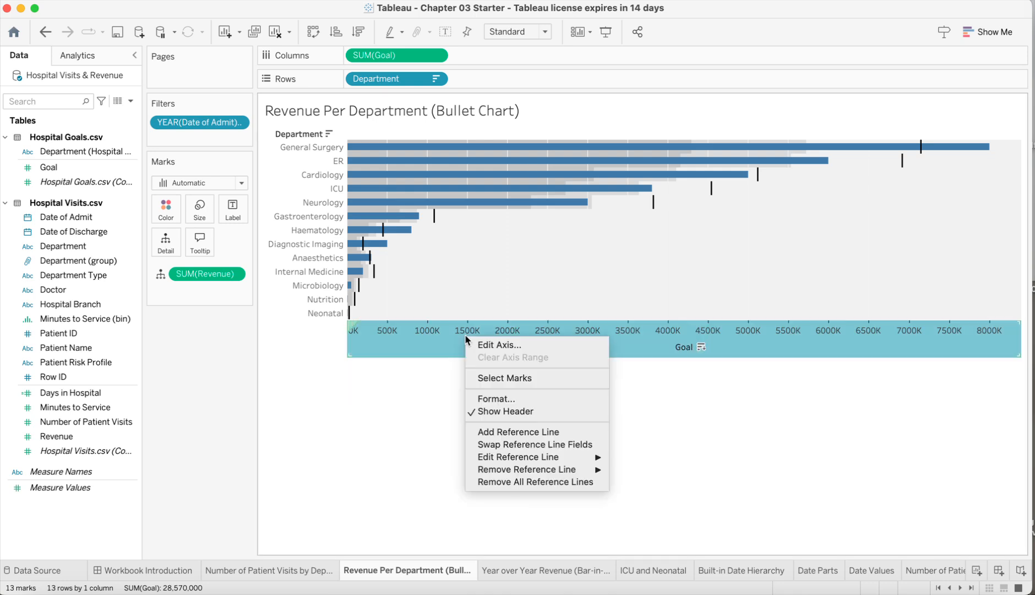
left_click(543, 445)
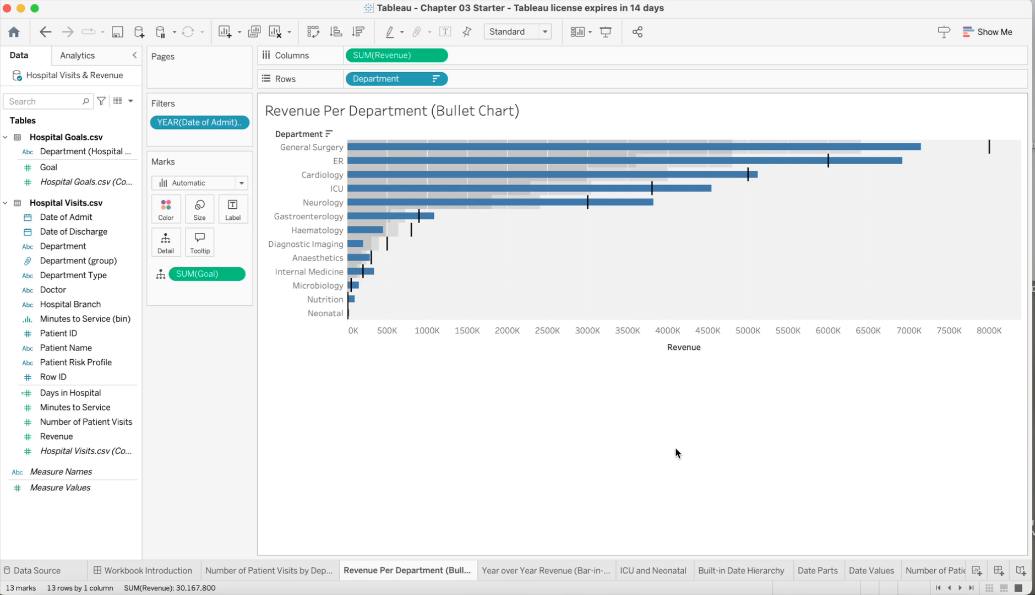
Create a new calculated field named Goal Met?
left_click(131, 101)
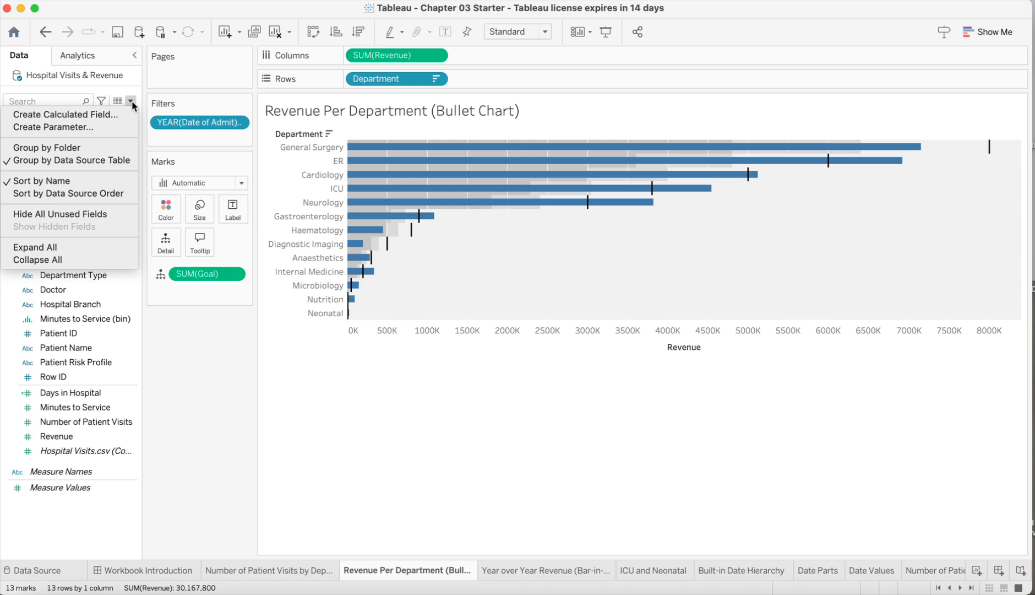
left_click(92, 115)
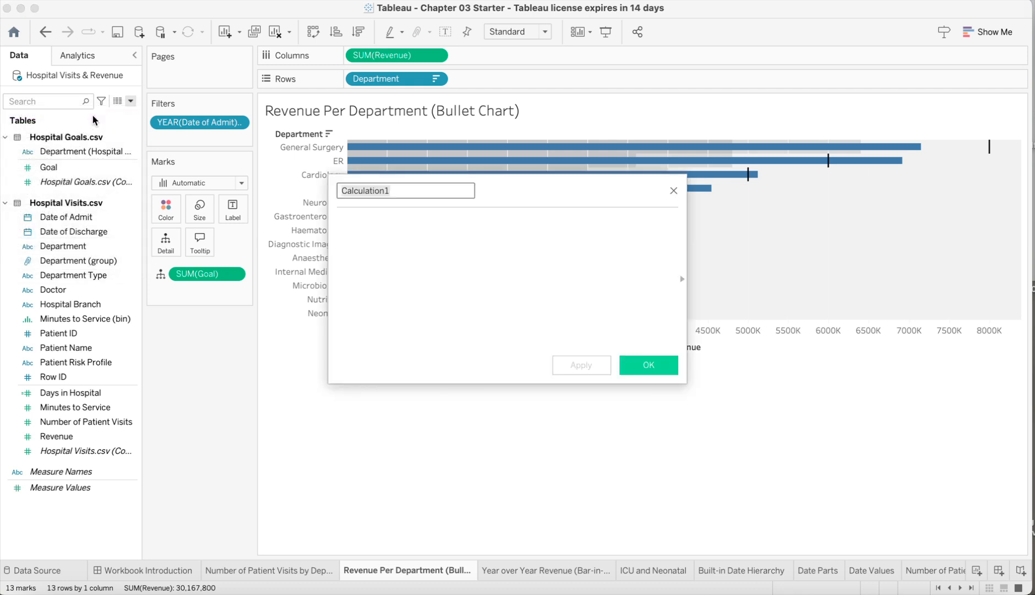
type("Goal Met?")
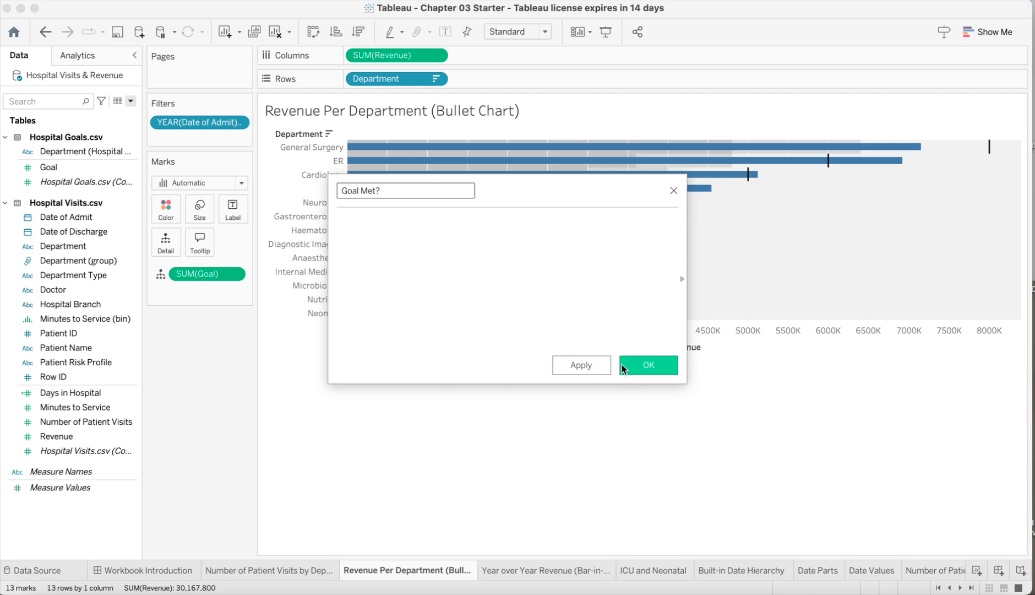
left_click(590, 366)
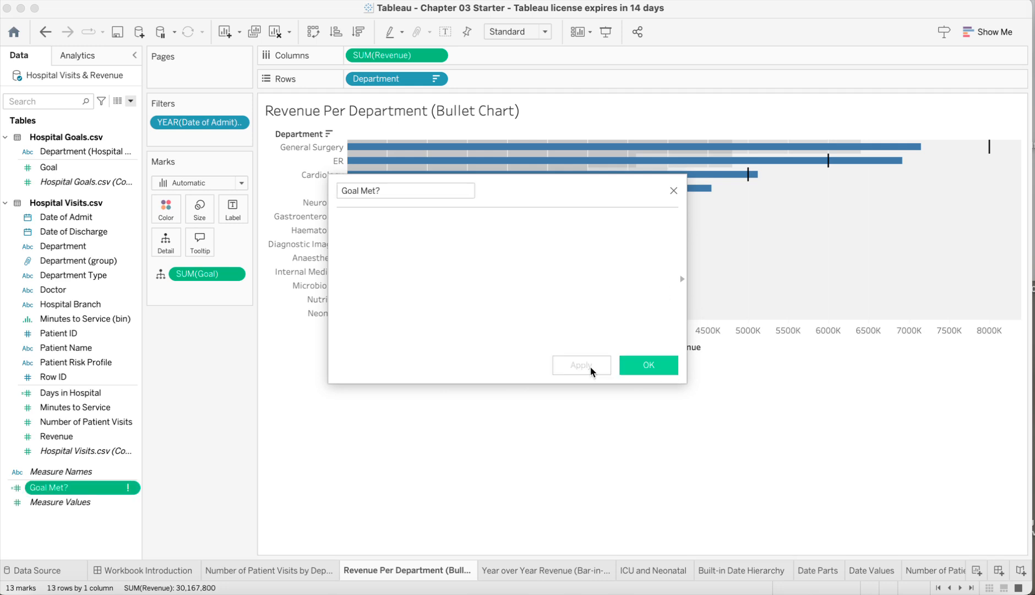
left_click(639, 366)
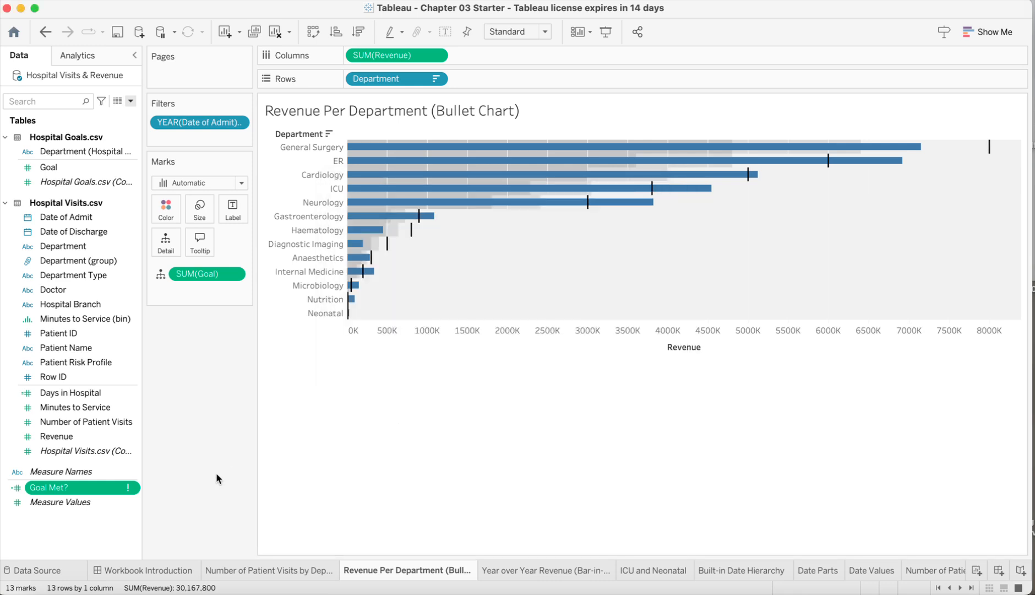
Edit the Goal Met? calculated field to SUM([Revenue]) >= SUM([Goal]) and save it
right_click(133, 490)
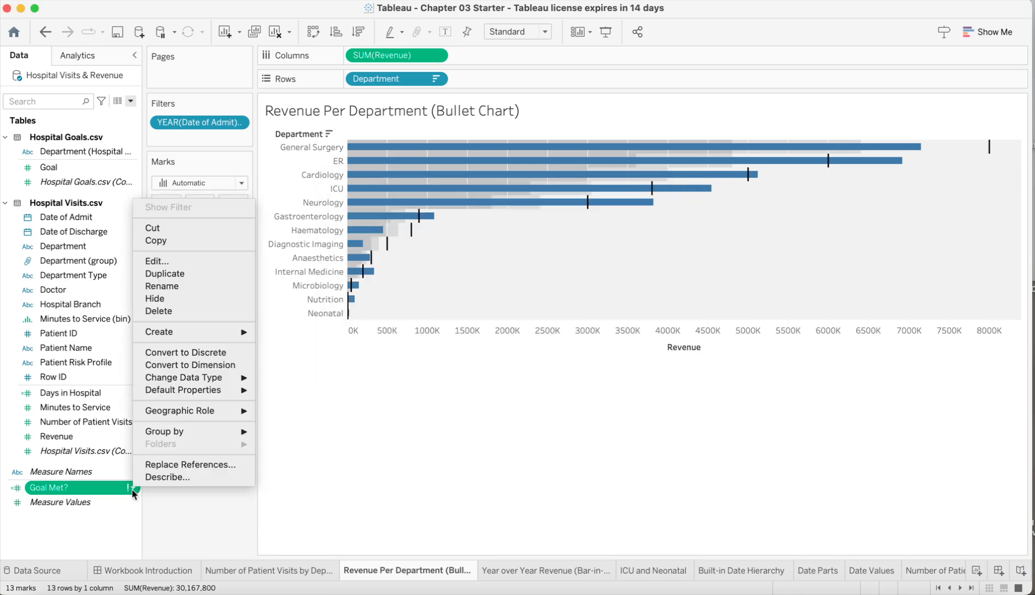
left_click(198, 262)
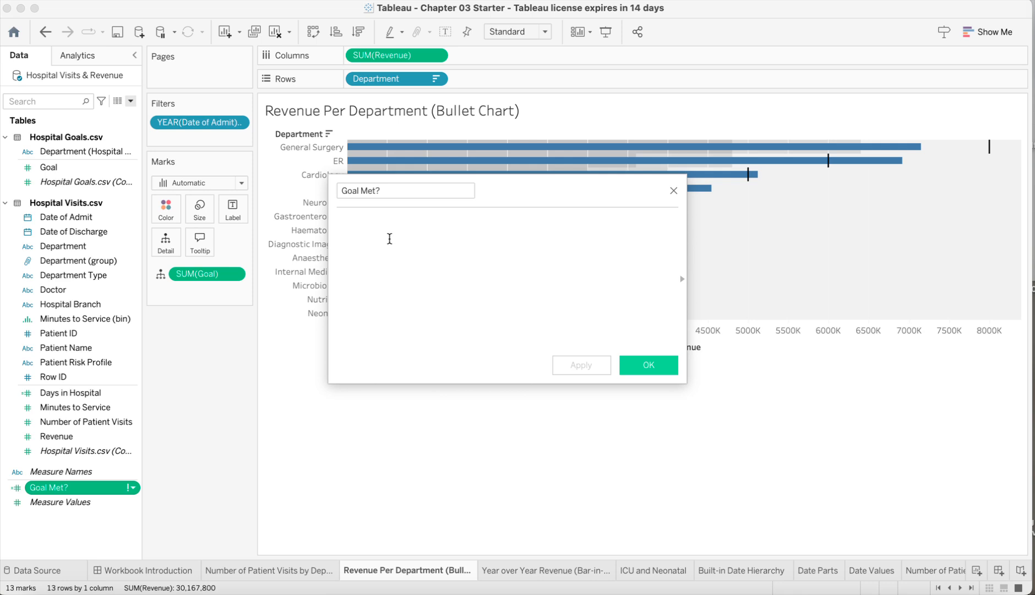
type("Sum")
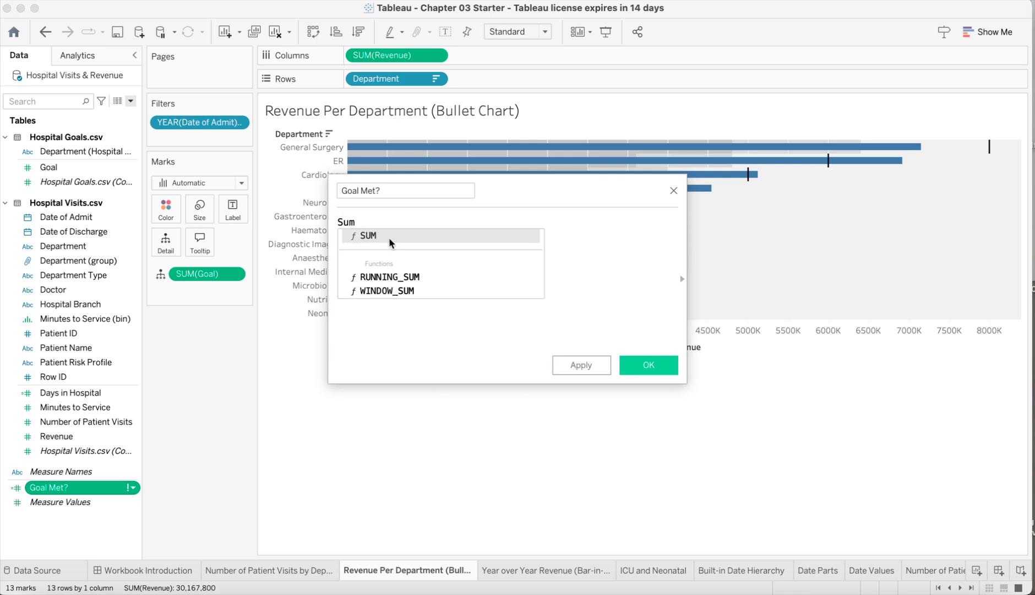
type("(")
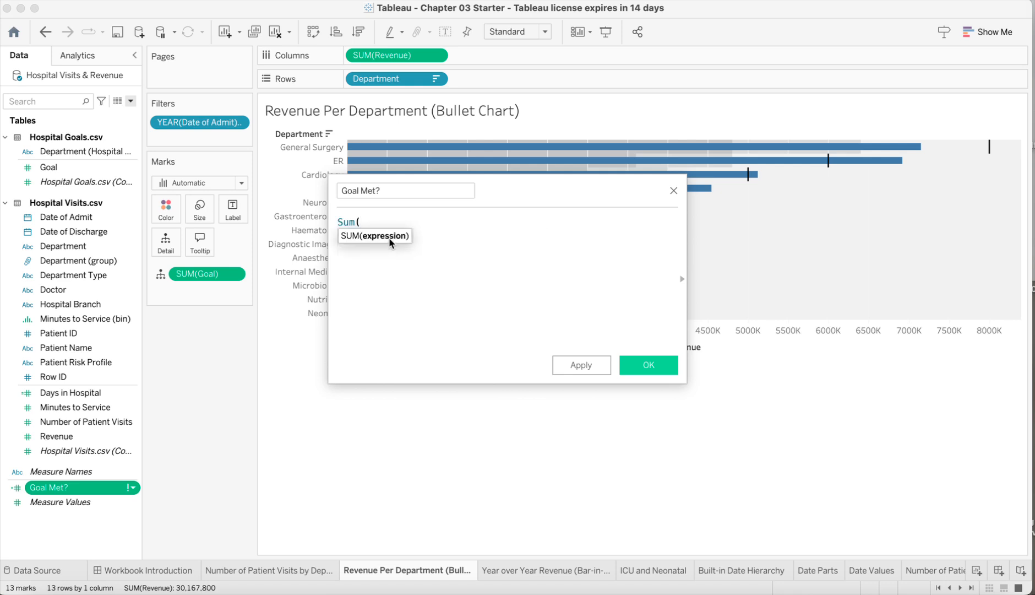
type(" [Revenue]")
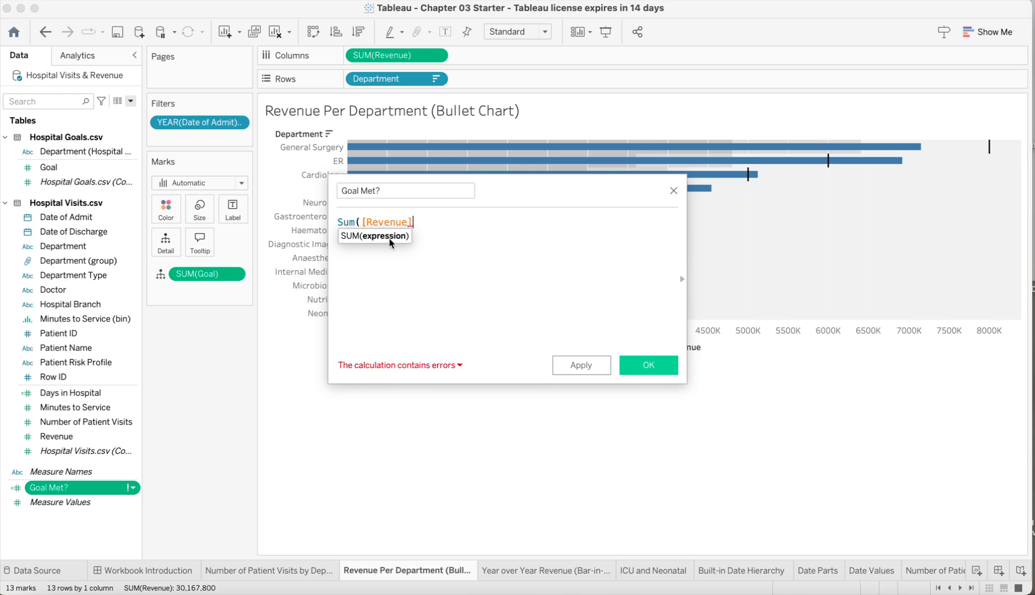
type(") ")
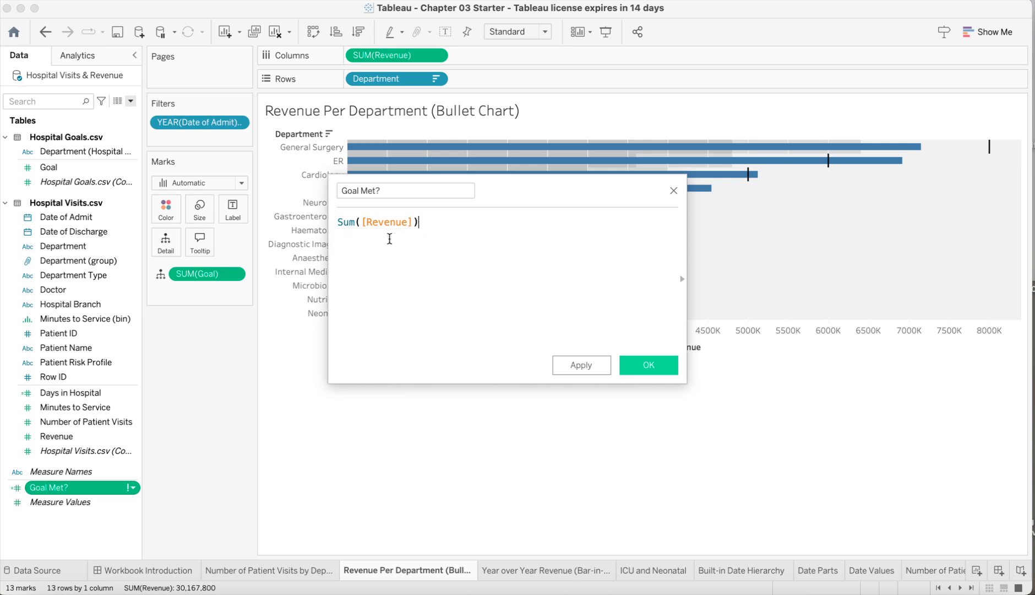
type(">= SUM")
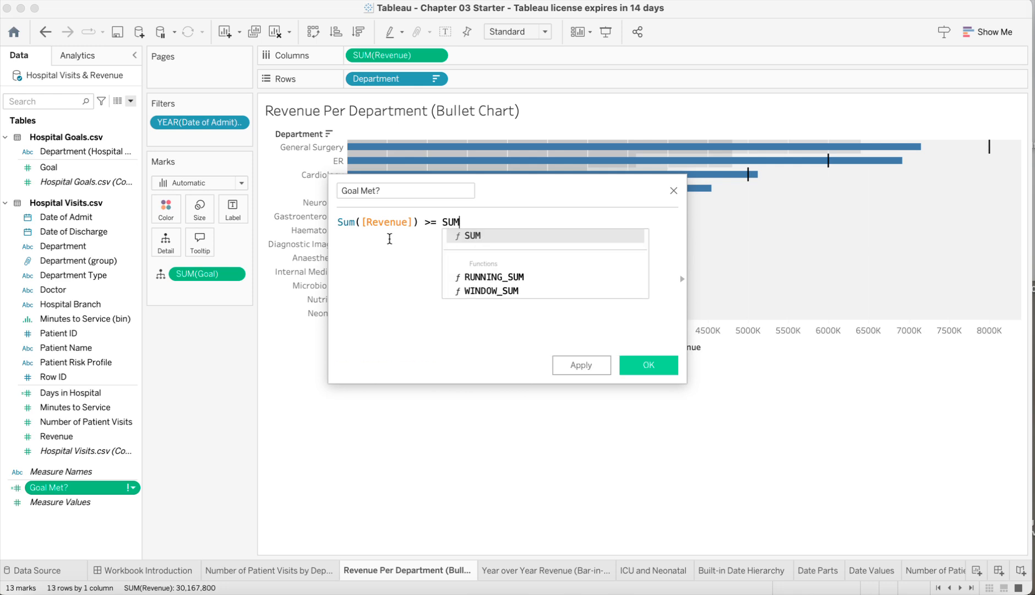
type("([G")
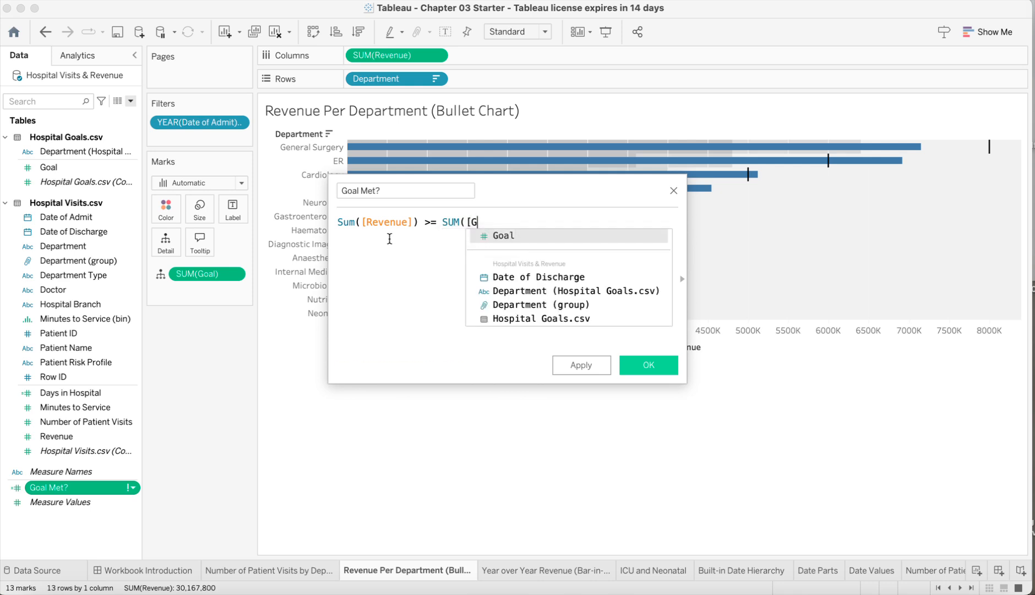
left_click(500, 236)
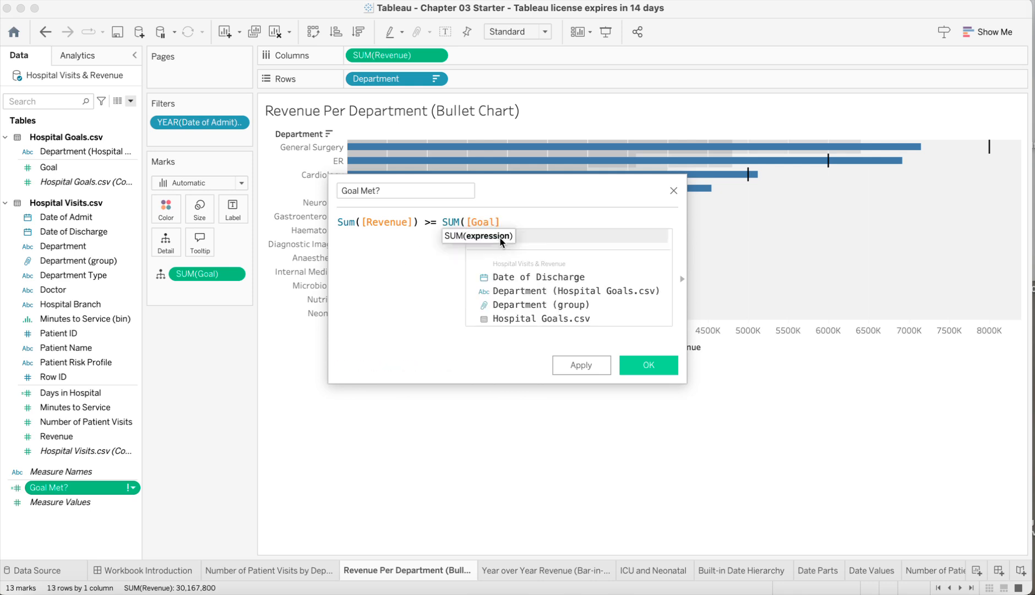
type(")")
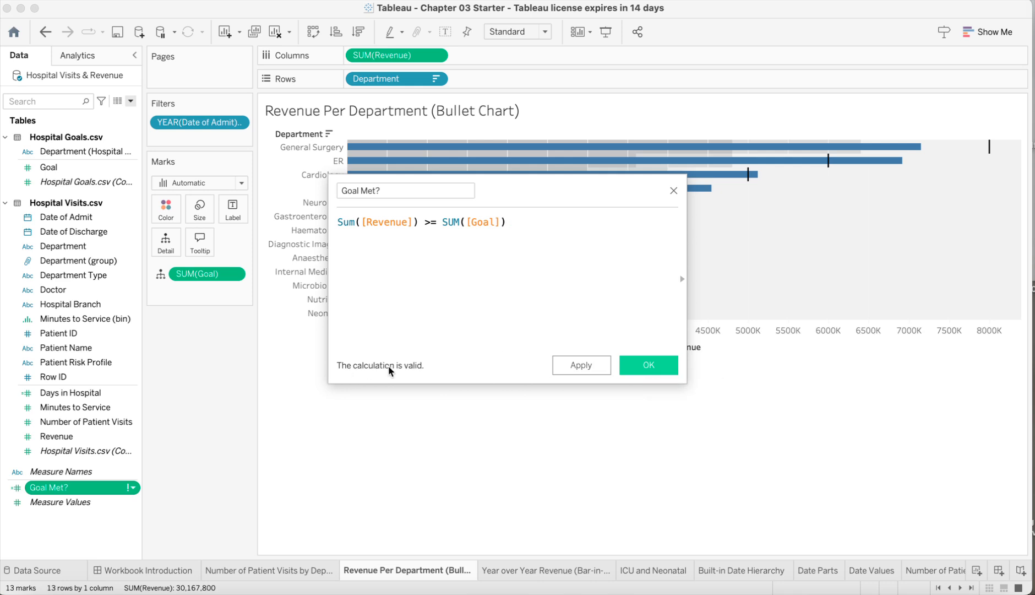
left_click(641, 364)
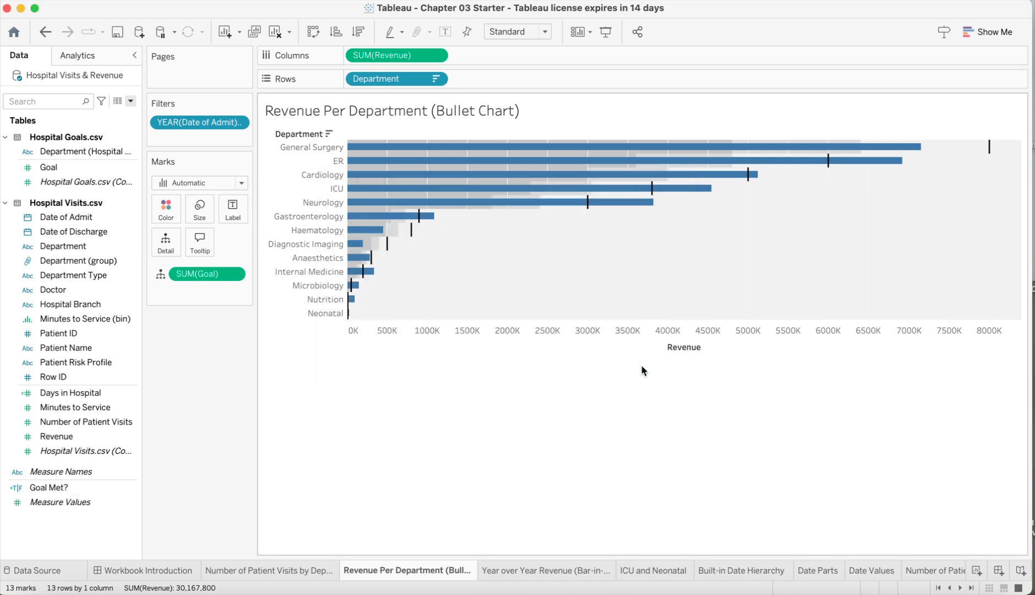
Color the bullet chart bars by the Goal Met? field
left_click(51, 487)
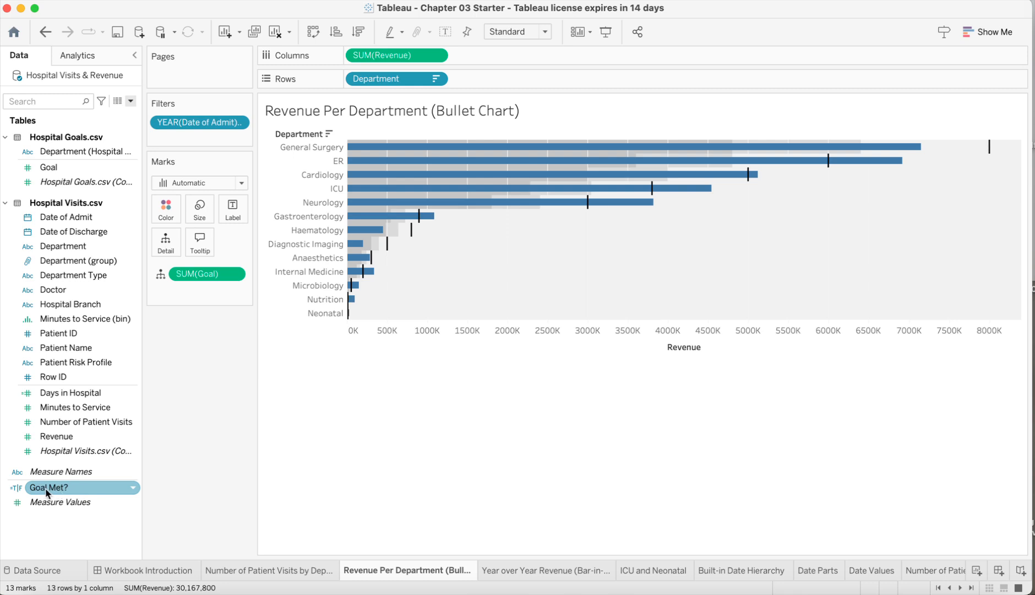
left_click(47, 492)
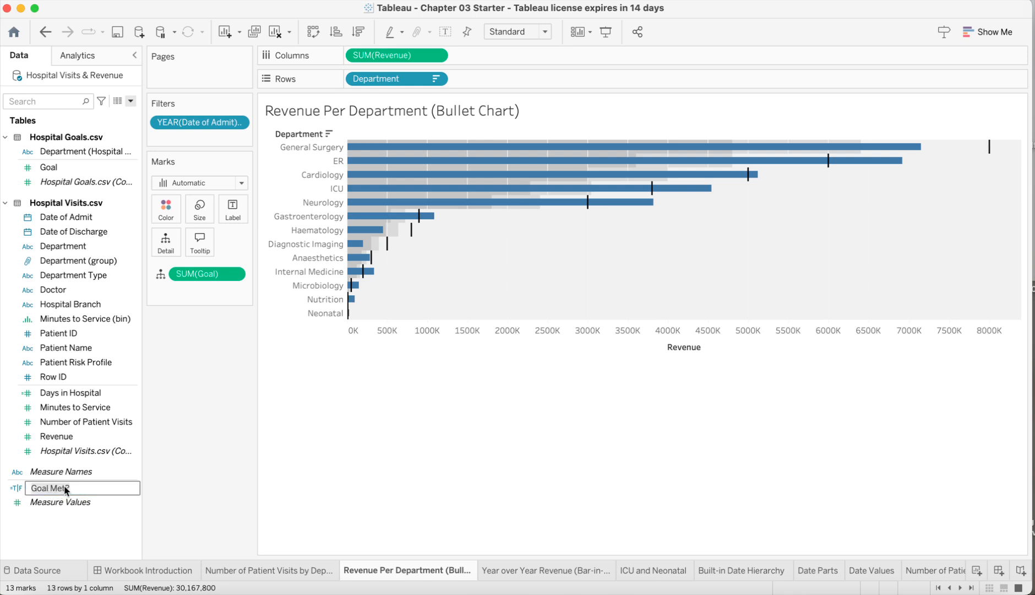
key("Return")
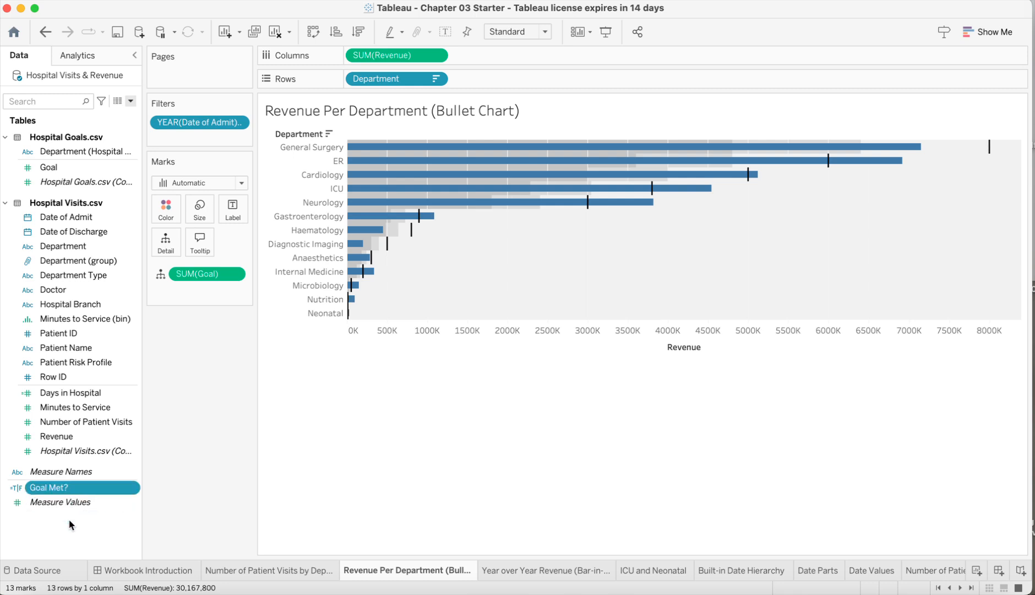
left_click_drag(64, 488, 168, 214)
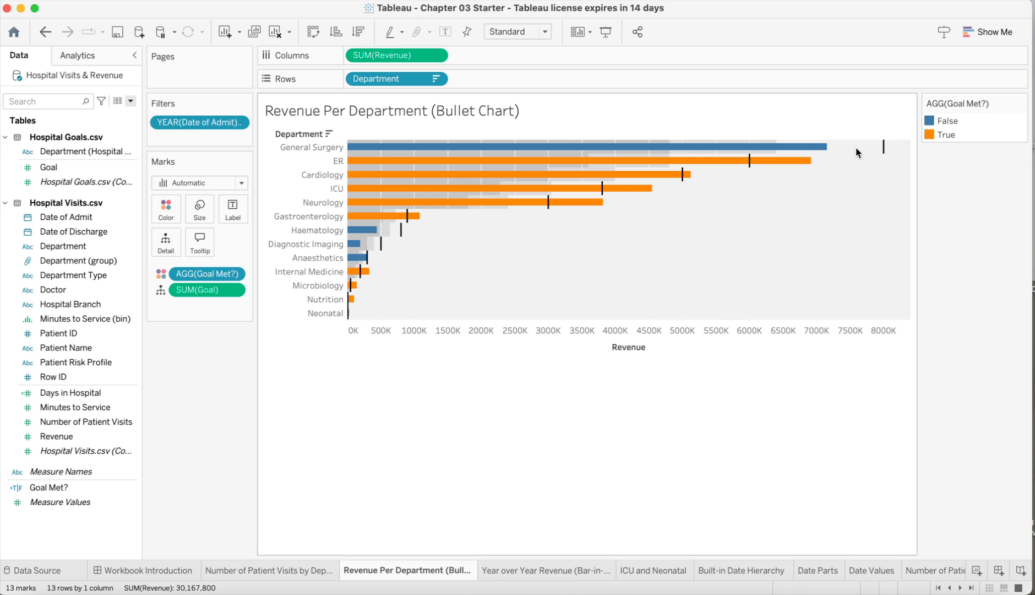
mouse_move(613, 177)
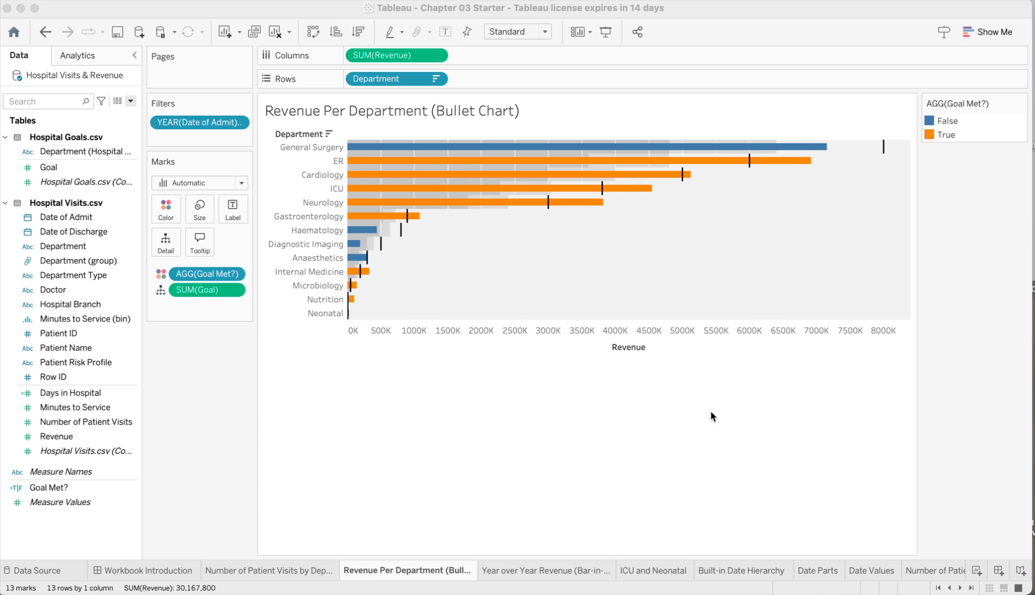
Retitle the color legend as Goal Met?
left_click(997, 103)
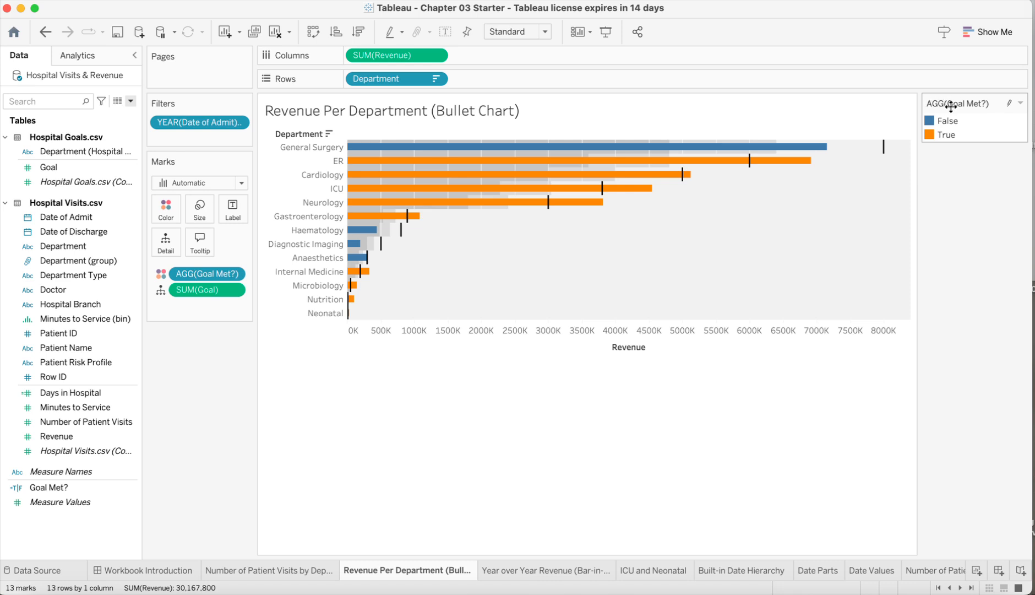
left_click(1021, 103)
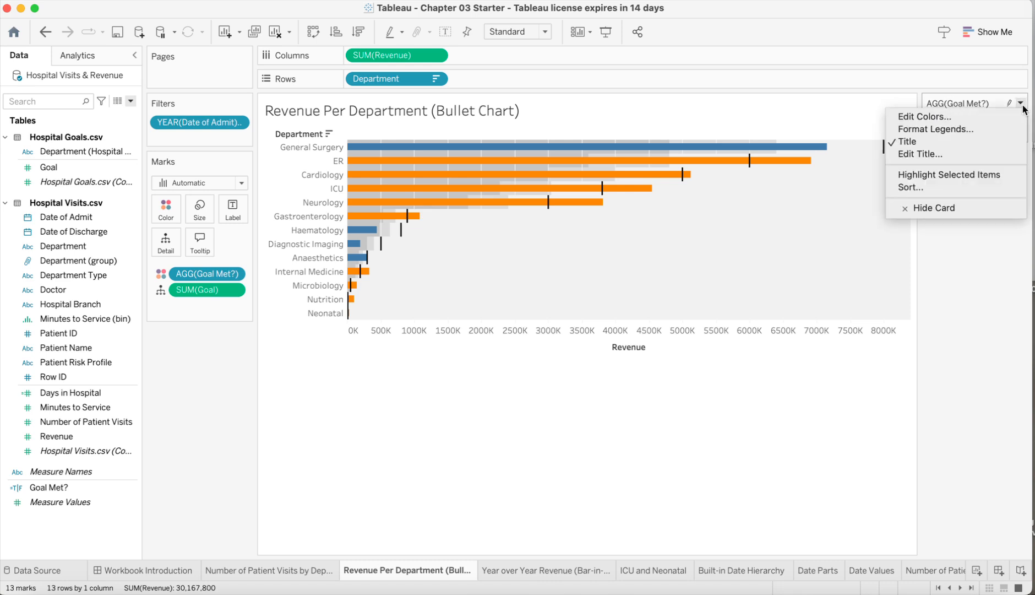
left_click(923, 156)
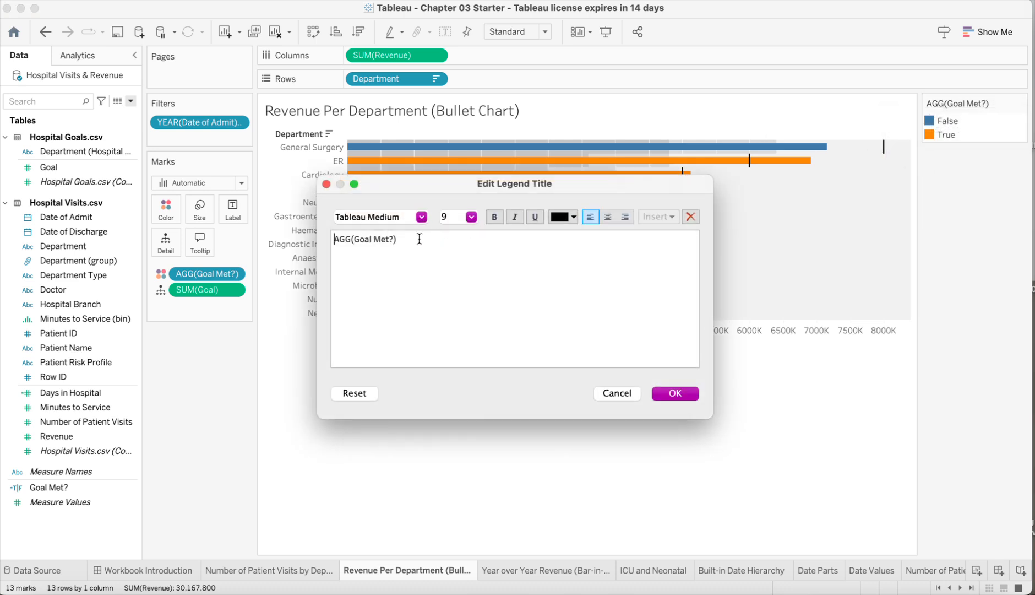
left_click_drag(407, 243, 314, 237)
type("Goal Met?")
left_click(671, 394)
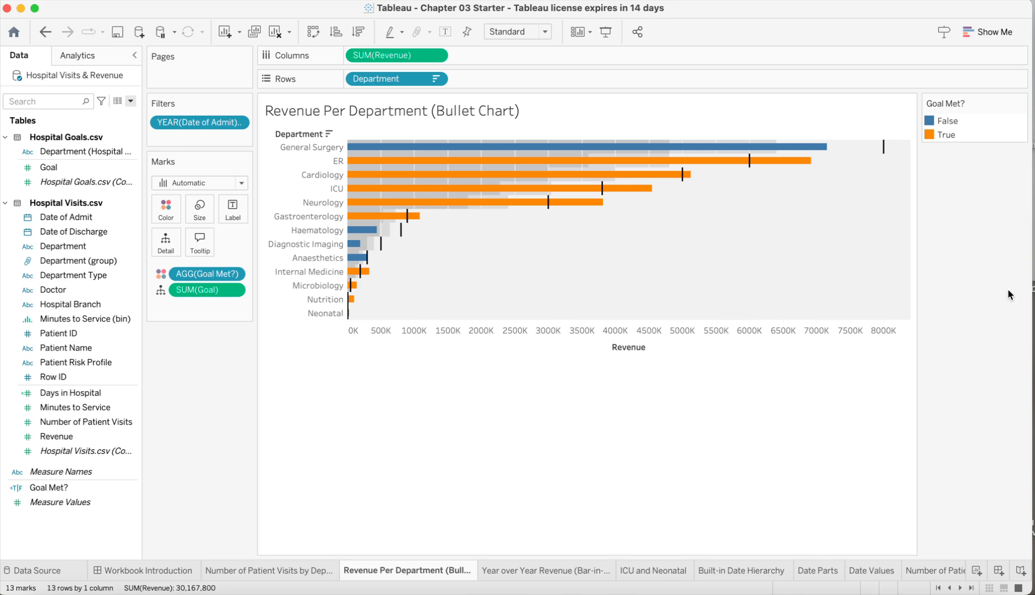
Switch to the browser and review the course assignment instructions, then return to the dashboard
key("super+Tab")
scroll(659, 345, "up", 3)
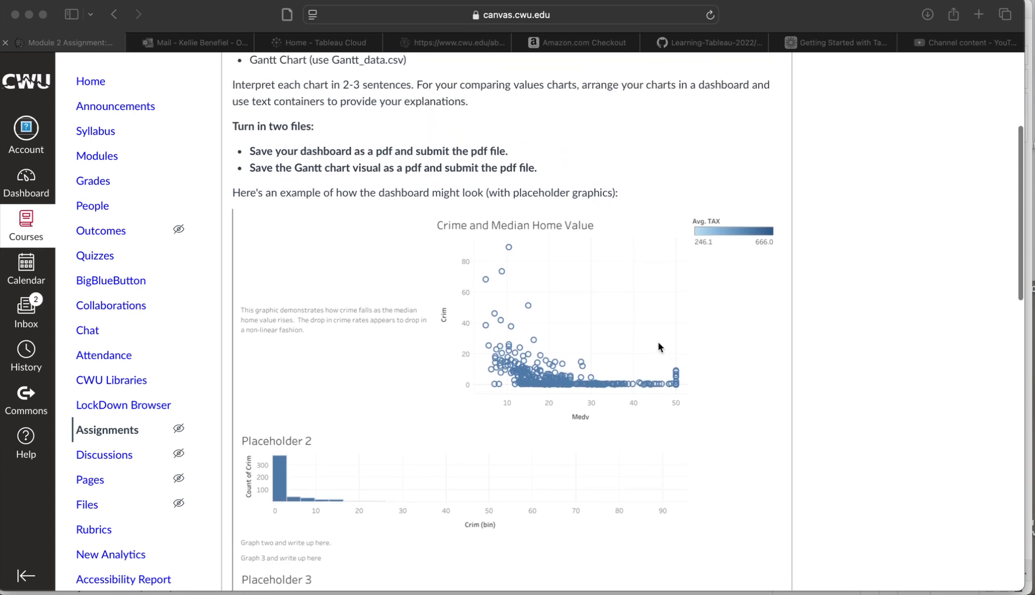
scroll(658, 344, "up", 3)
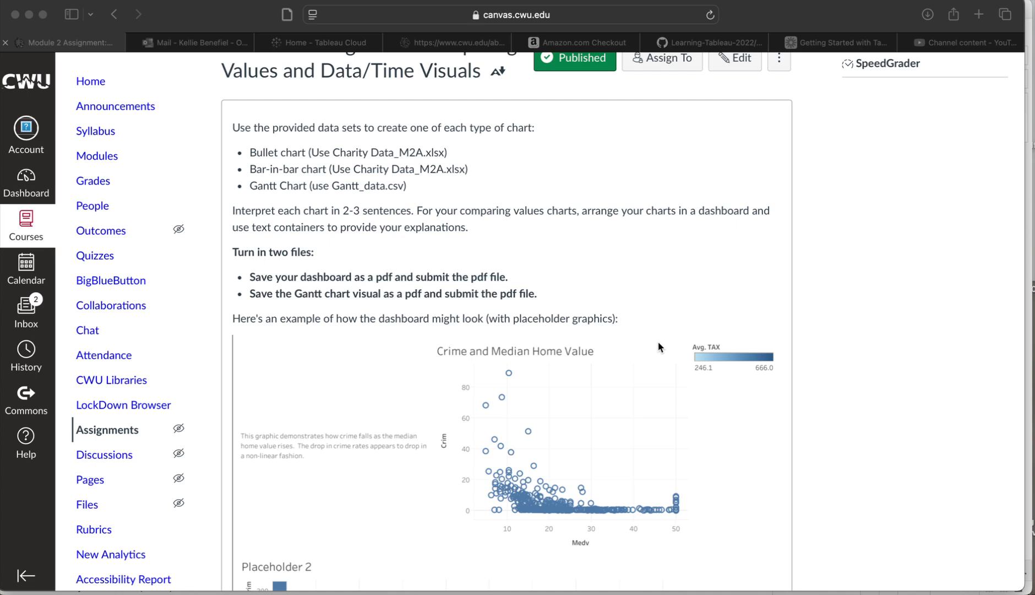
scroll(658, 346, "down", 3)
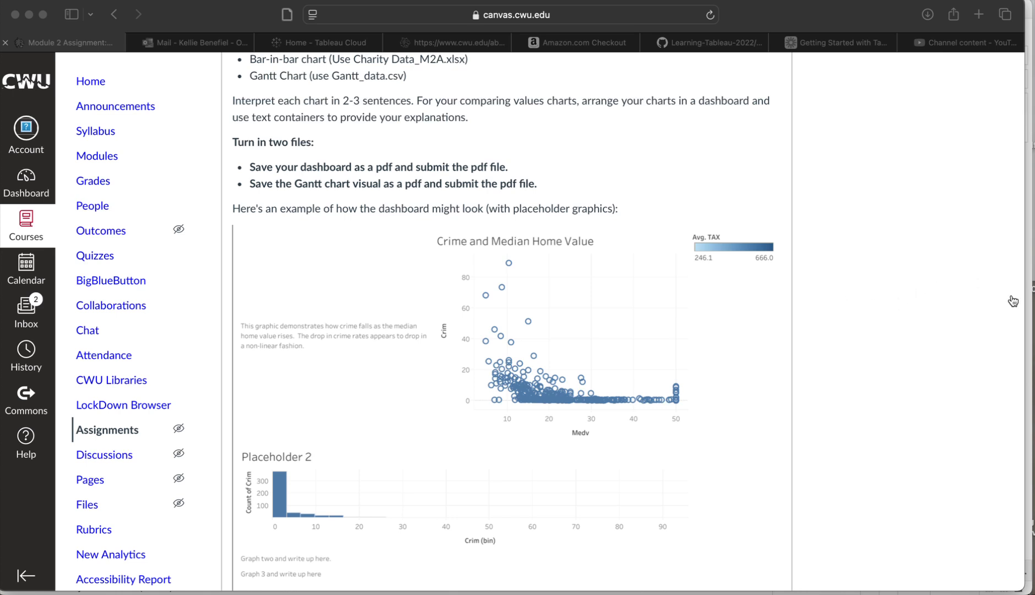
left_click(1029, 300)
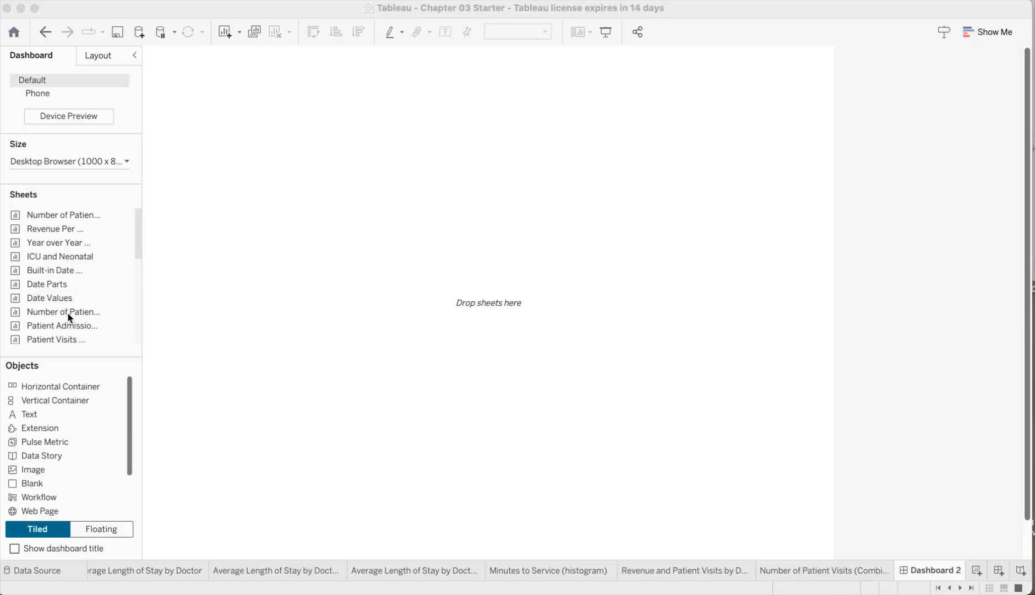
Place the Date Values sheet on the dashboard and remove the Number of Patient Visits Over Time sheet
left_click_drag(67, 311, 378, 225)
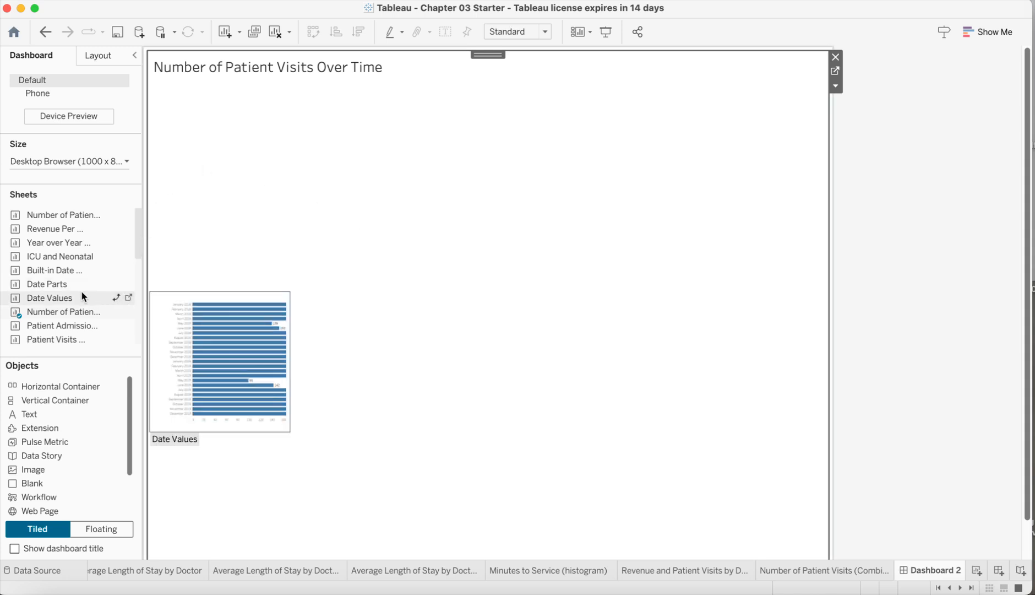
left_click_drag(71, 300, 229, 306)
left_click_drag(334, 300, 334, 302)
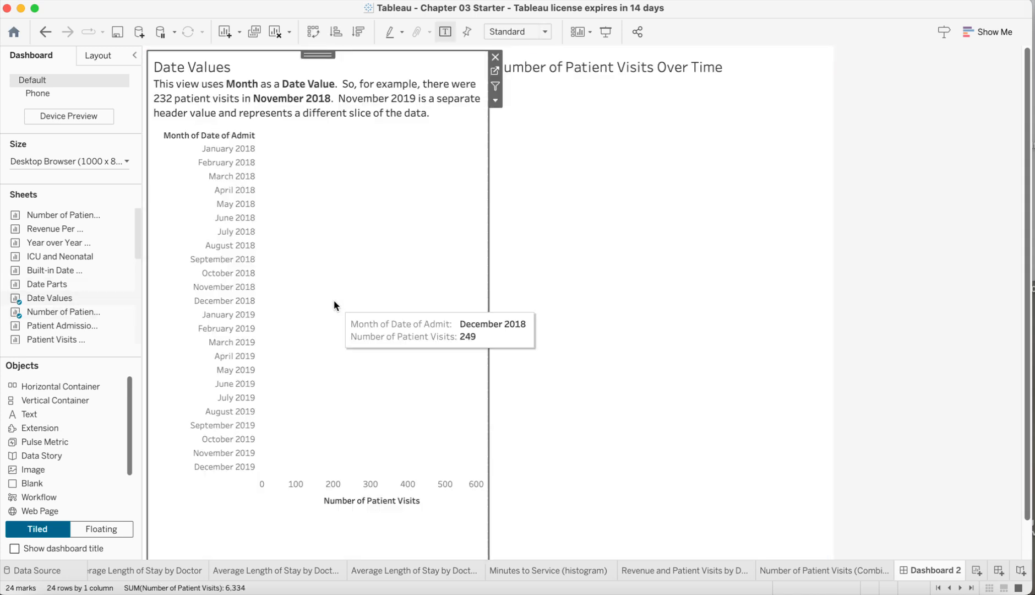
left_click(722, 113)
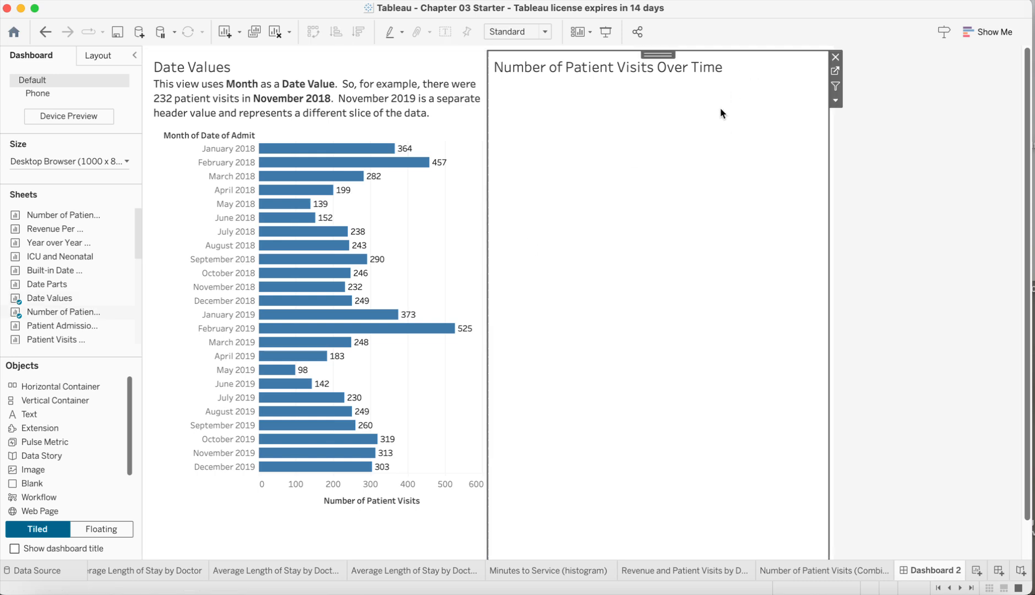
left_click(836, 56)
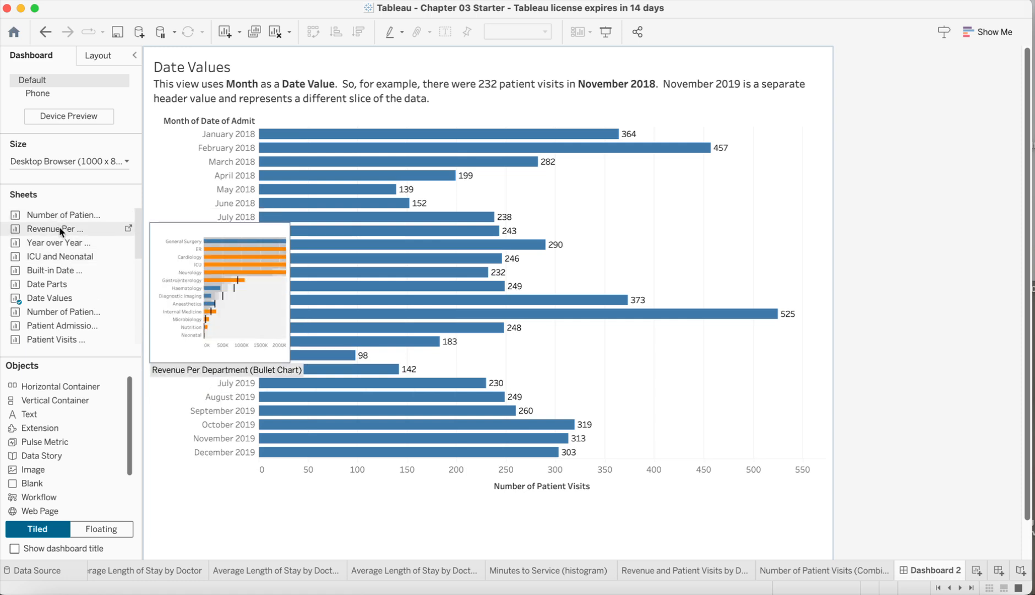
Add the Revenue Per Department (Bullet Chart) sheet to the dashboard beside Date Values
left_click_drag(60, 231, 592, 259)
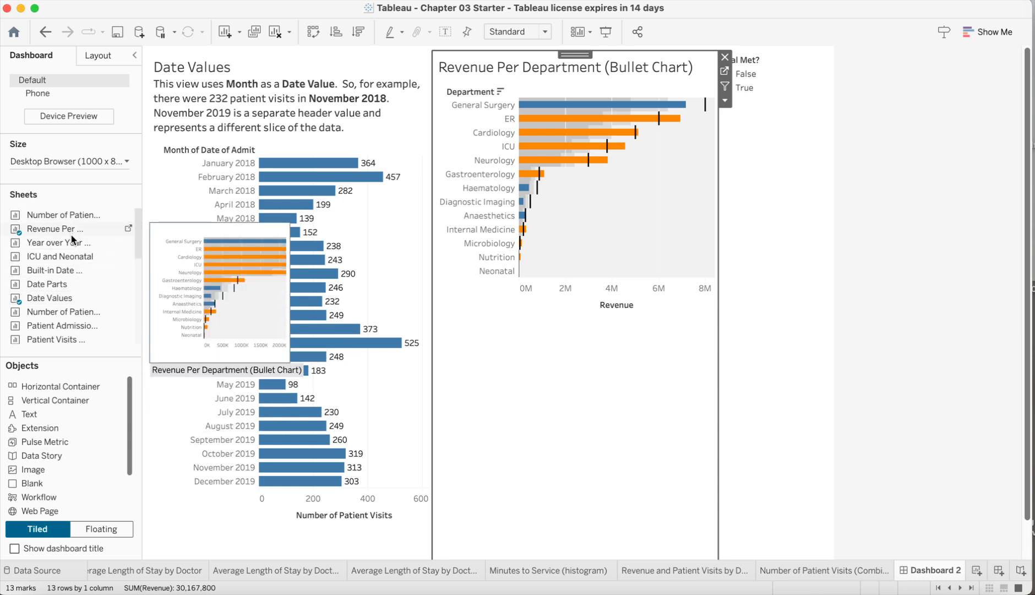
scroll(73, 243, "down", 5)
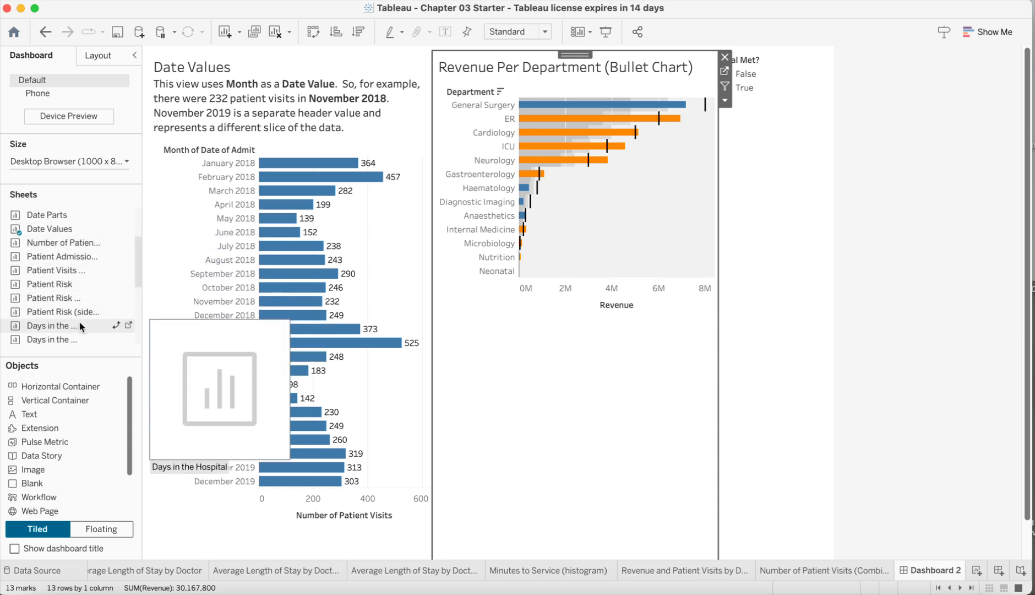
scroll(79, 322, "down", 5)
scroll(80, 336, "down", 4)
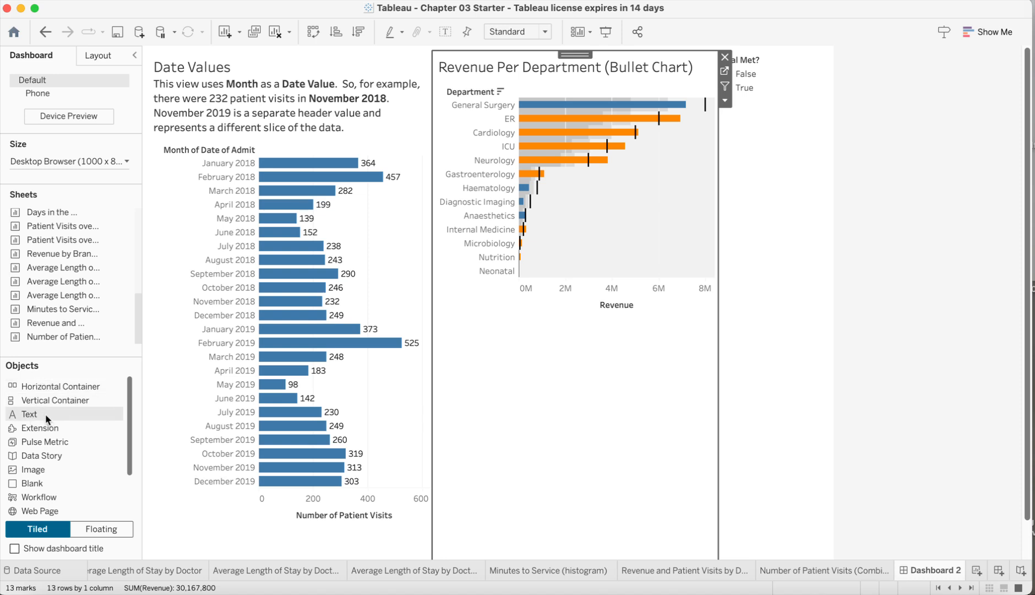
Add a text object below the Date Values chart reading "This view uses Months as a Date Value. More description...."
left_click_drag(45, 414, 355, 498)
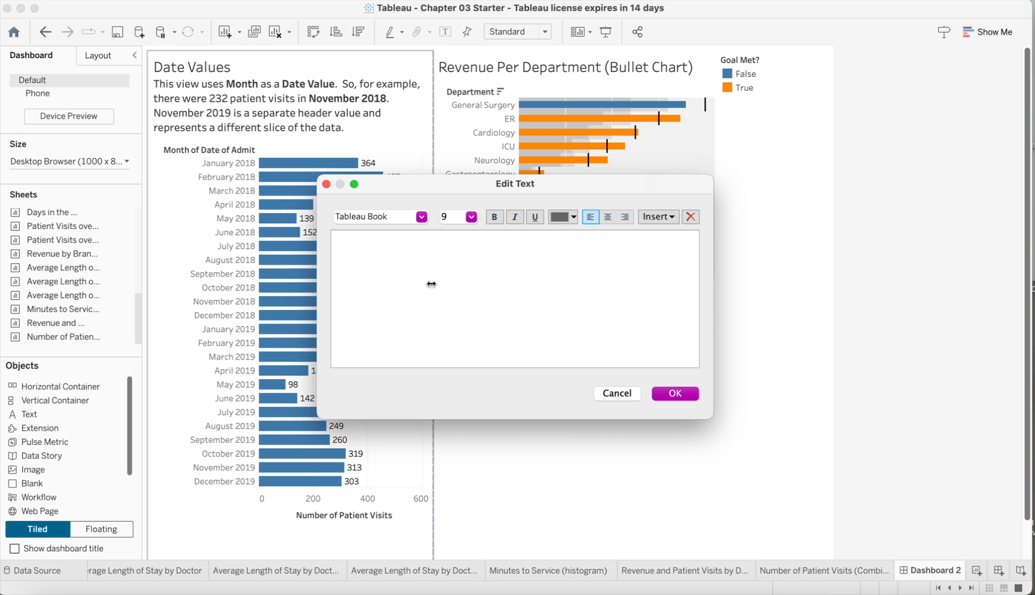
type("This view uses Months as a Dat")
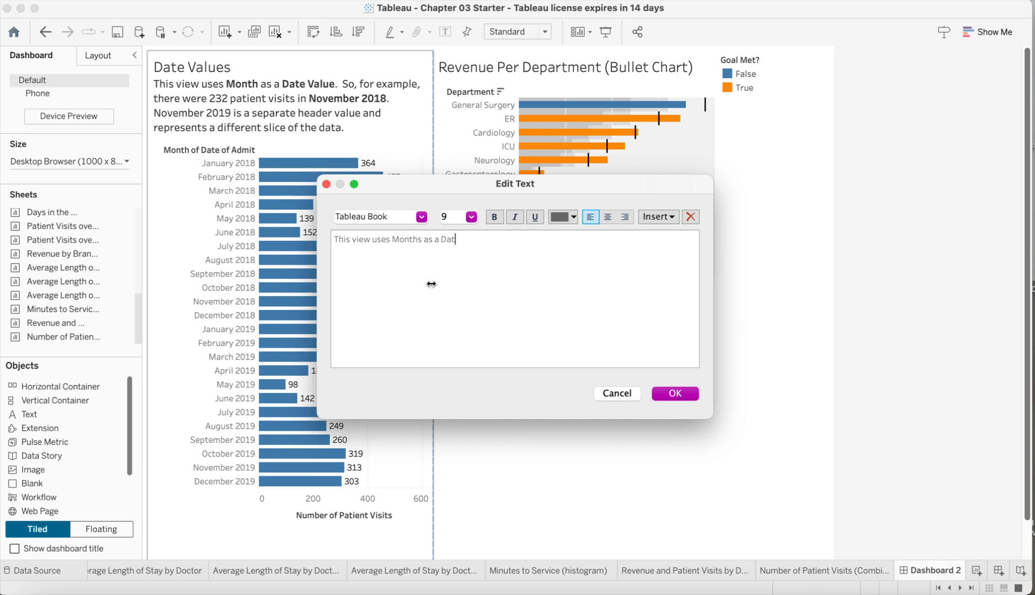
type("e Value.")
type("More descripti")
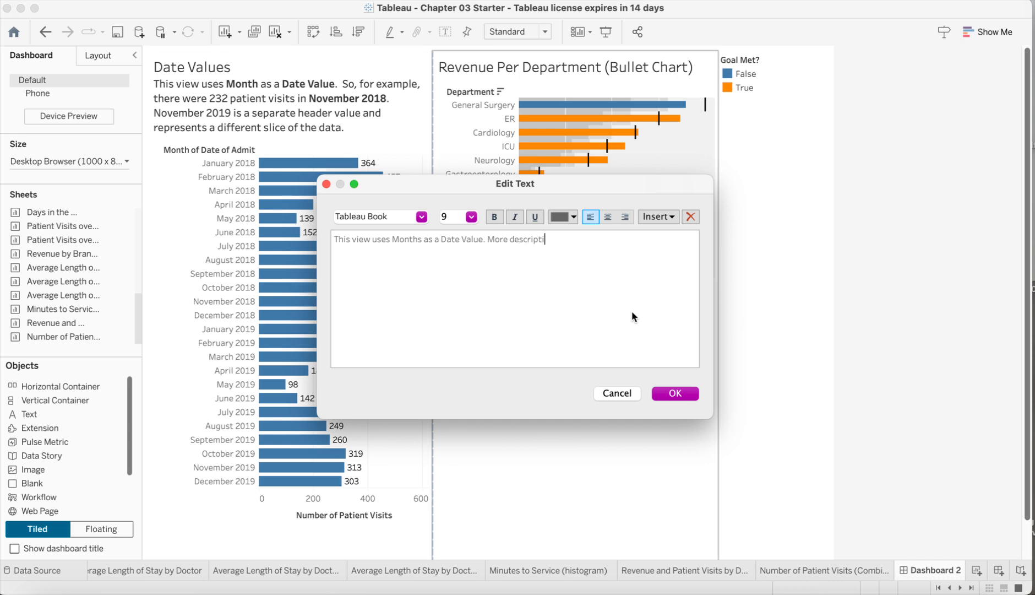
type("on....")
left_click(675, 393)
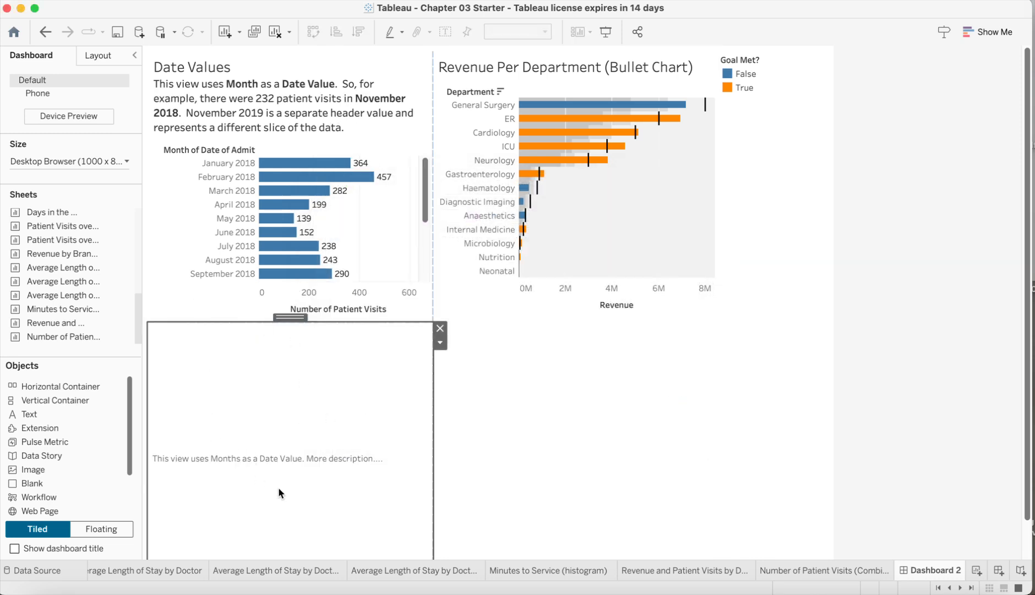
Set the Date Values description text to font size 12
double_click(275, 464)
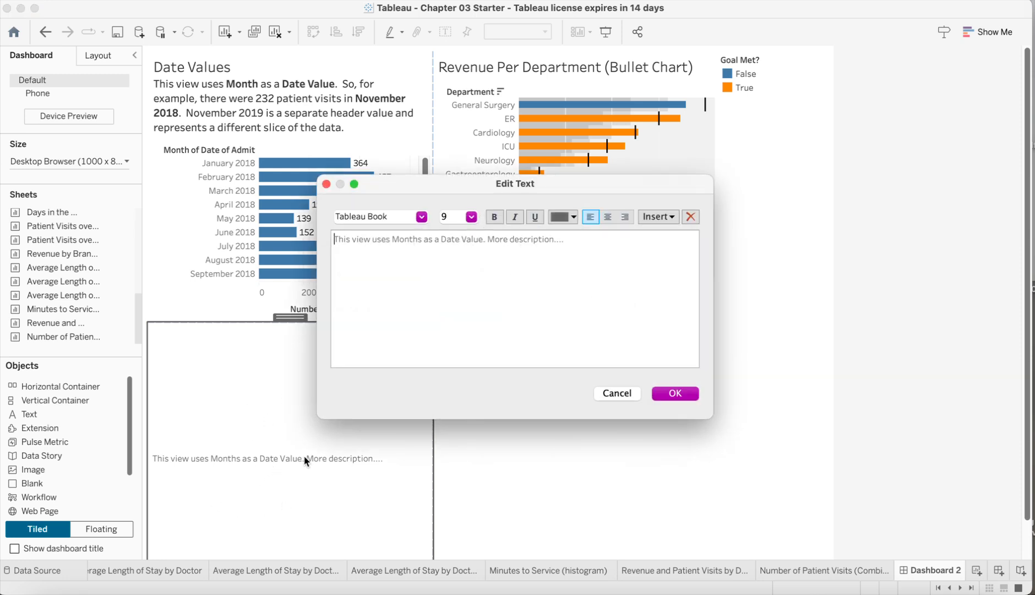
triple_click(544, 240)
left_click(471, 217)
left_click(455, 272)
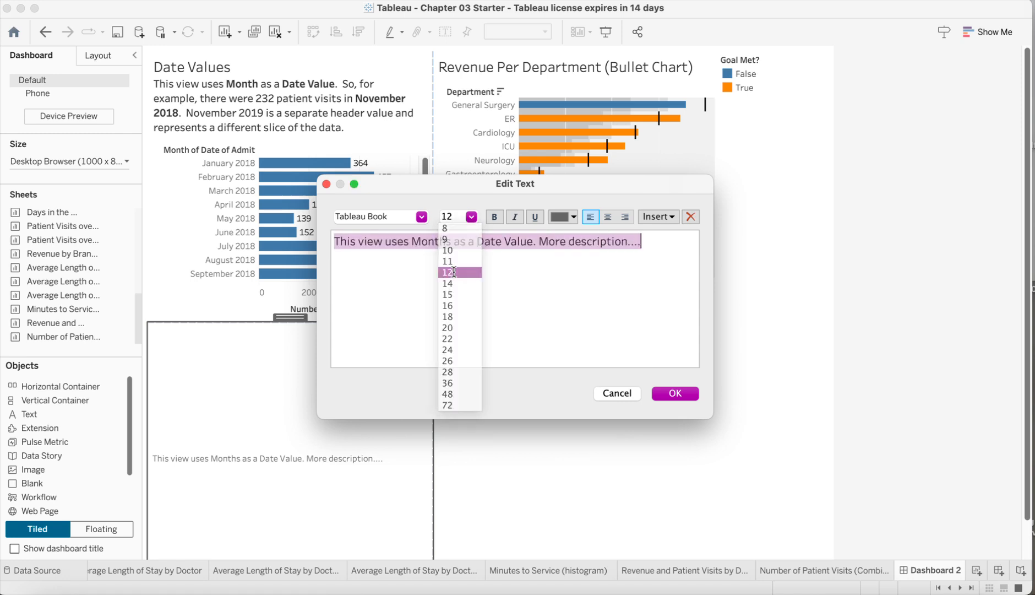
left_click(668, 393)
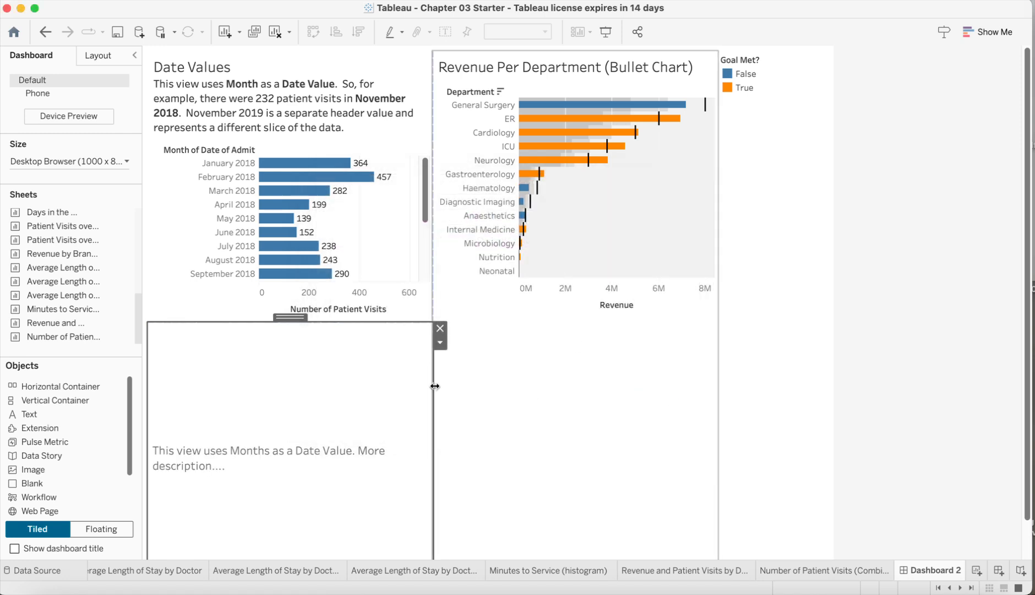
Add a text object below the bullet chart reading "Second description."
left_click_drag(36, 414, 578, 436)
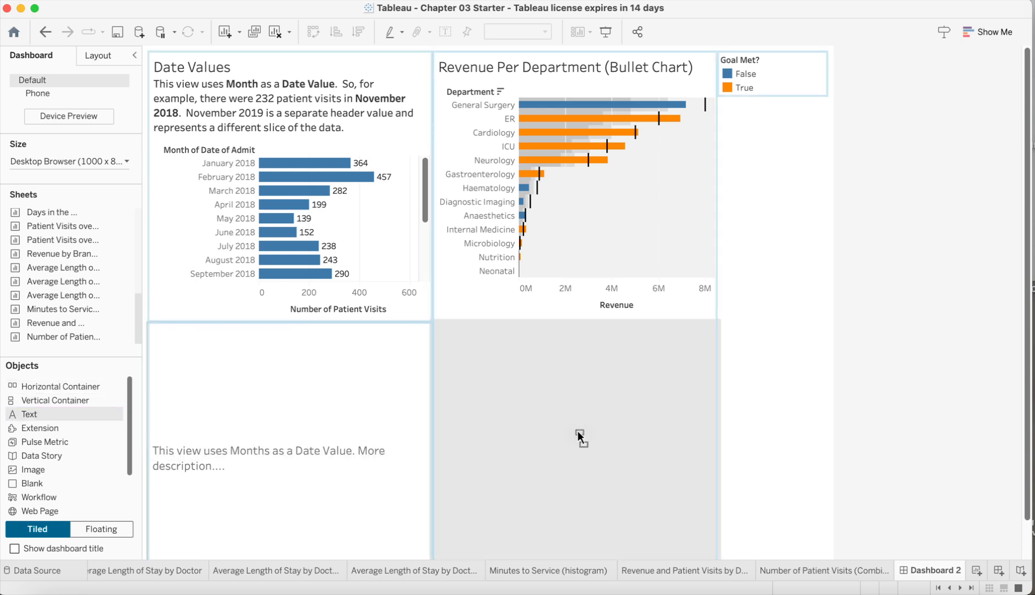
left_click_drag(577, 430, 575, 429)
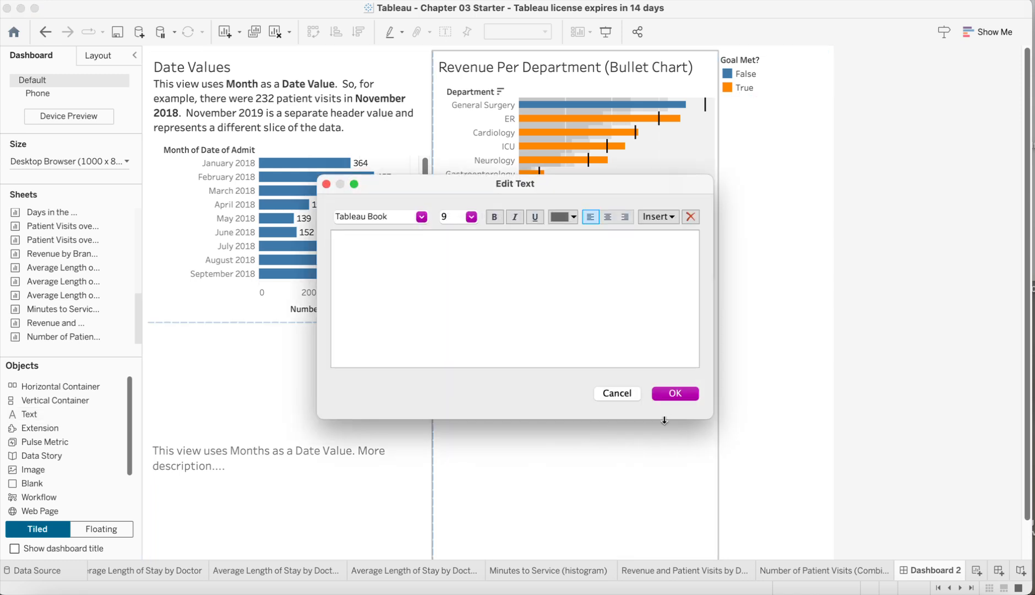
type("Second deiption")
left_click(690, 393)
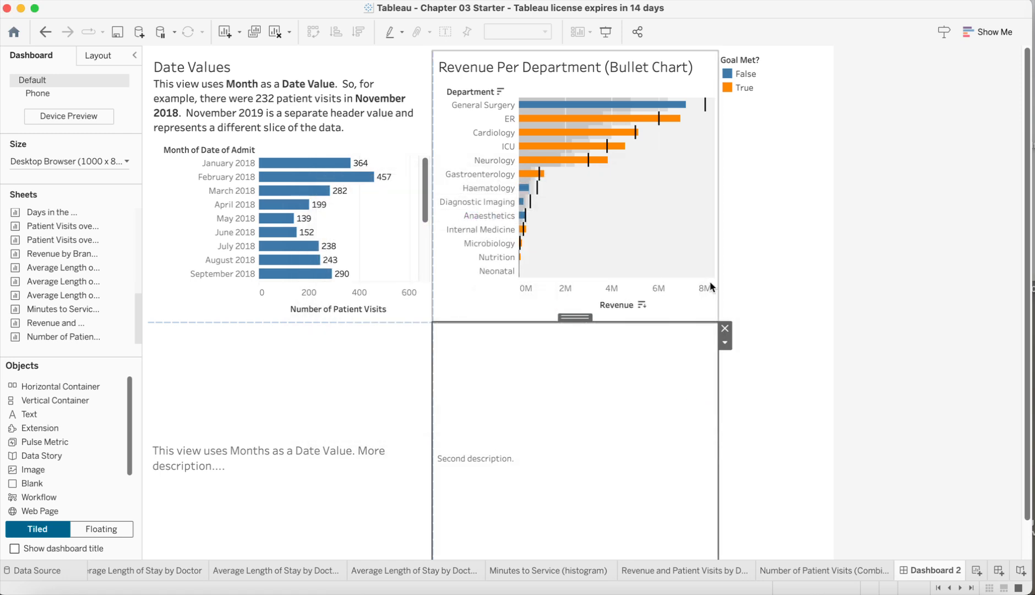
Make the Goal Met? legend floating over the bullet chart and remove its empty container
left_click(791, 70)
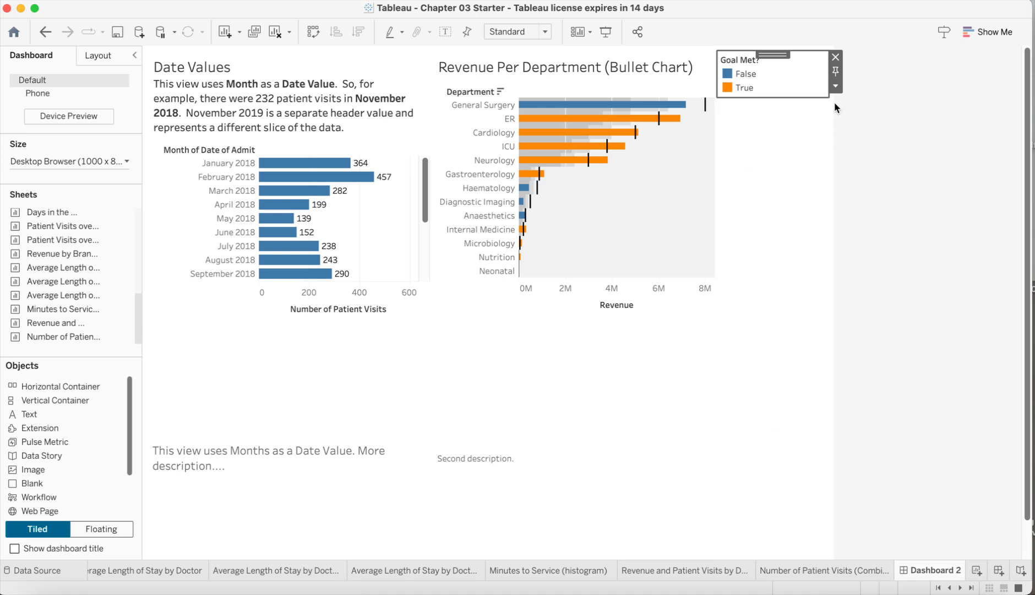
left_click(836, 87)
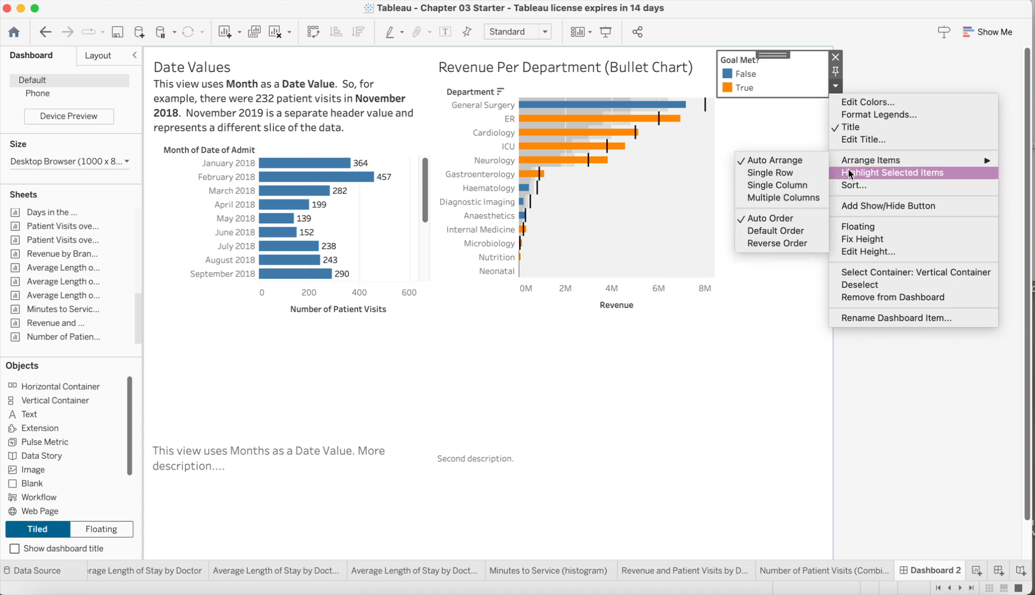
left_click(861, 228)
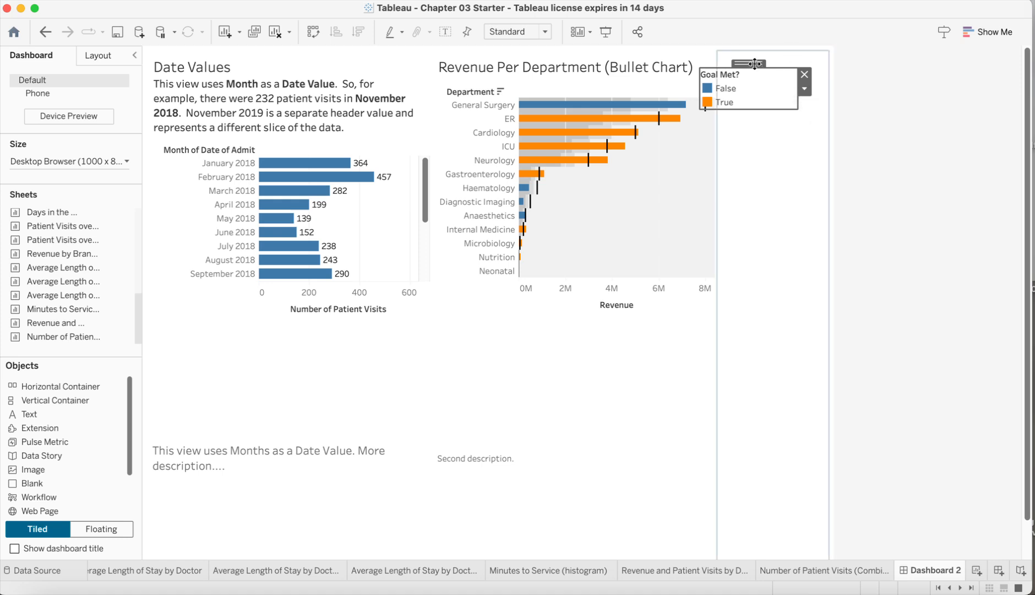
left_click_drag(754, 64, 669, 227)
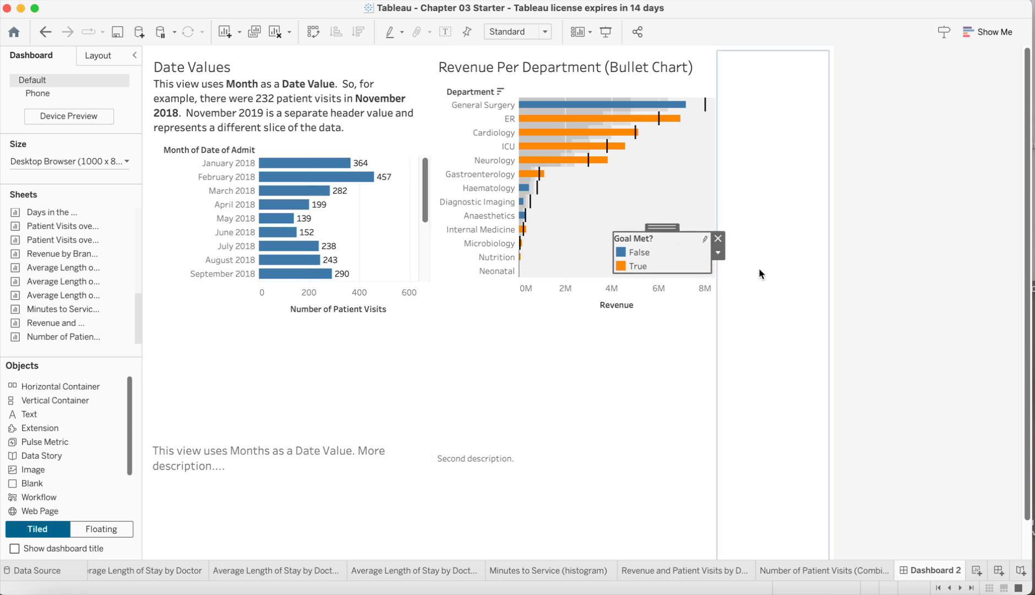
left_click(814, 144)
left_click(836, 60)
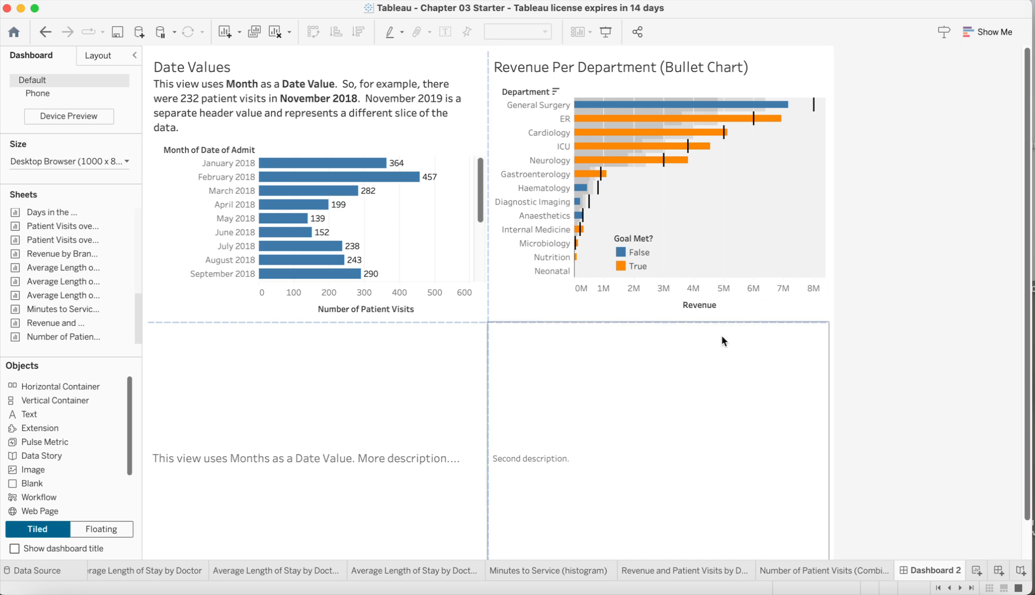
Move the floating Goal Met? legend to the lower-right area of the bullet chart
left_click(650, 245)
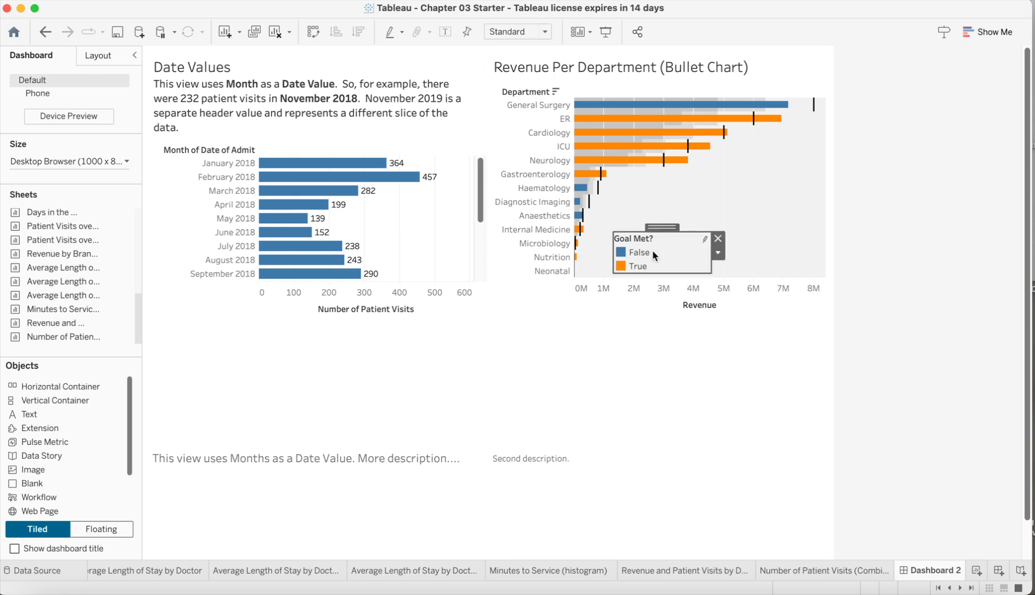
left_click_drag(658, 229, 777, 229)
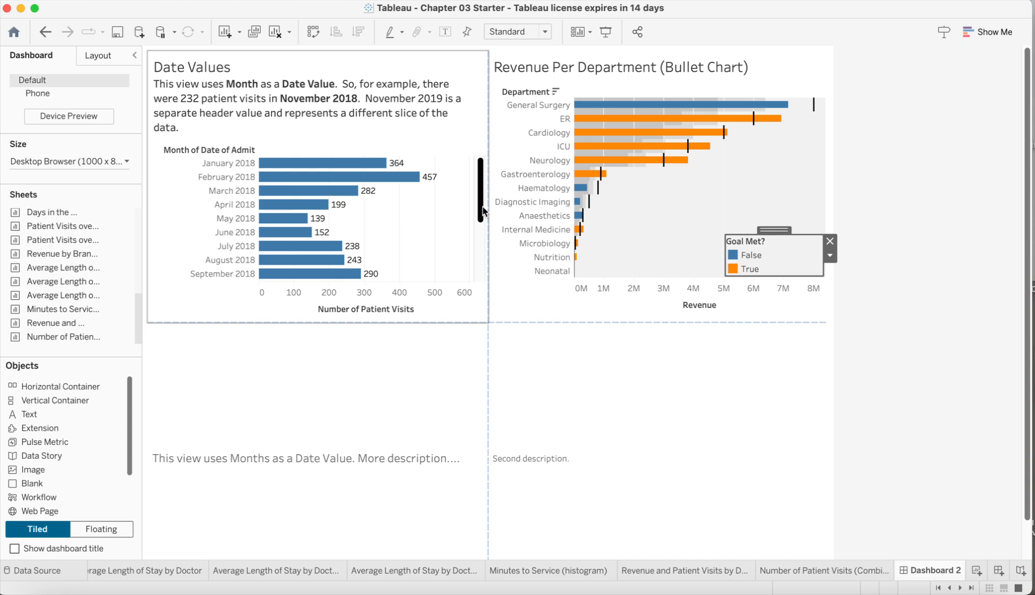
left_click_drag(482, 210, 476, 188)
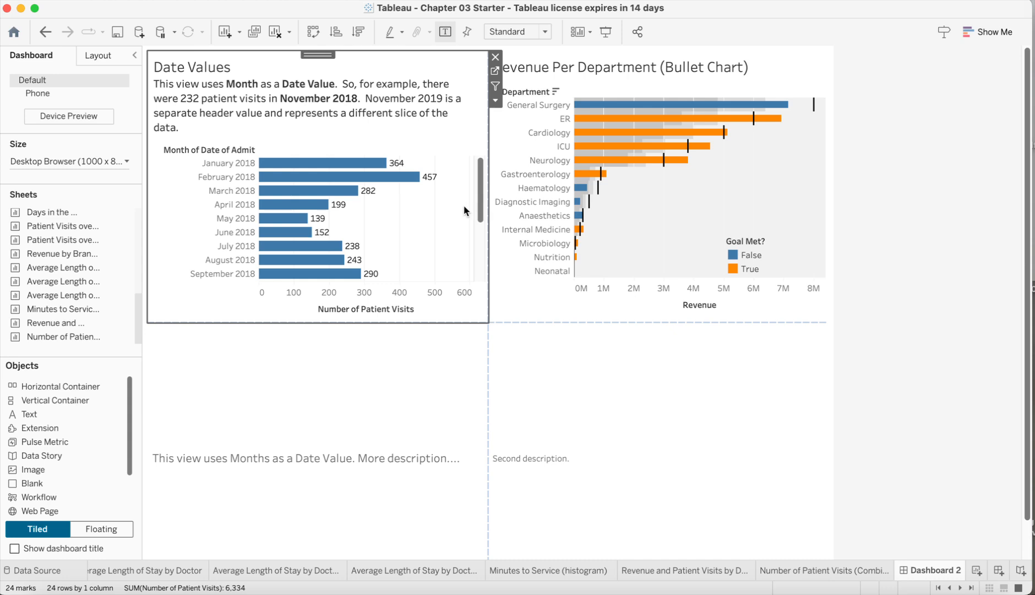
Move the first description text object to sit directly right of the Date Values chart
right_click(357, 323)
left_click(358, 366)
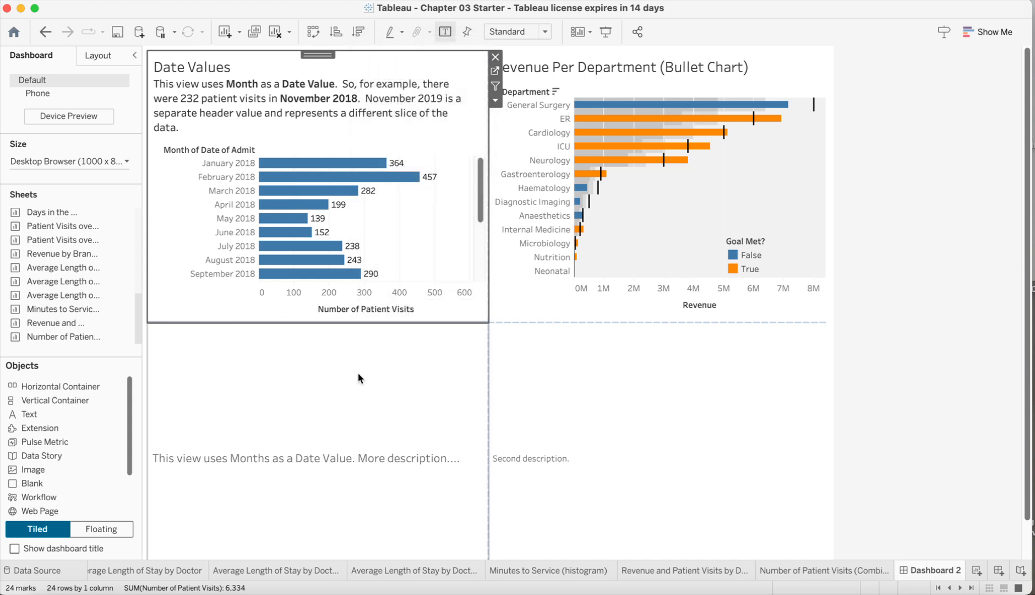
left_click(363, 372)
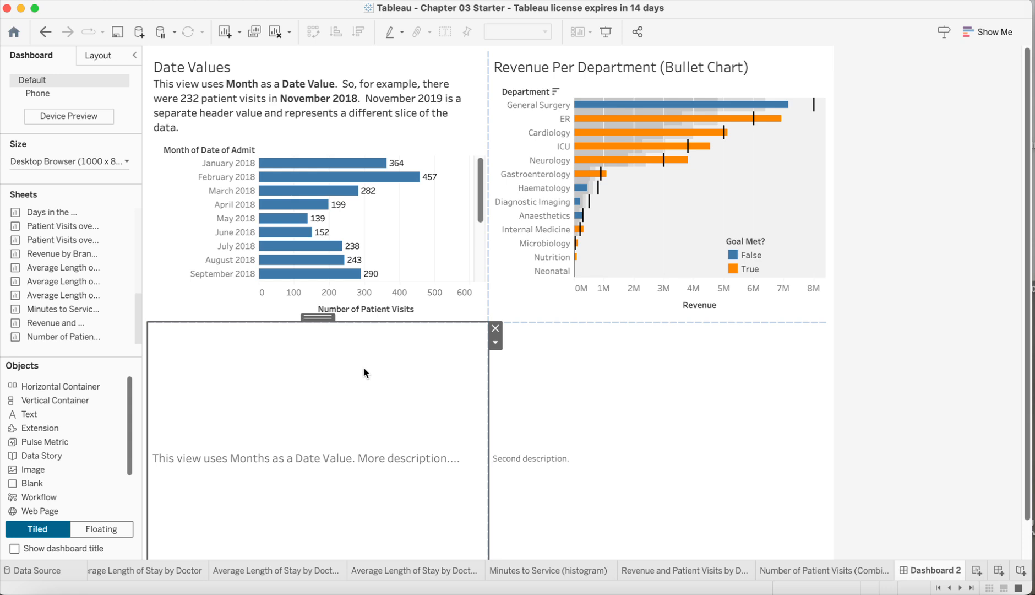
mouse_move(318, 317)
left_mouse_down()
mouse_move(453, 320)
mouse_move(503, 212)
mouse_move(491, 216)
left_mouse_up()
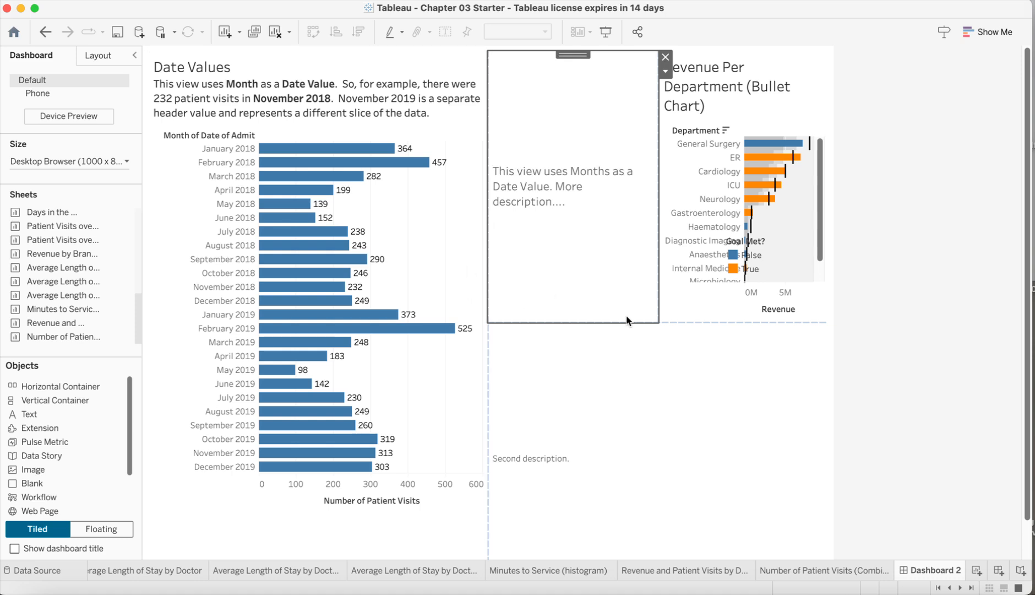
Edit the first description to read "This view to the left uses Months as a Date Value."
double_click(579, 174)
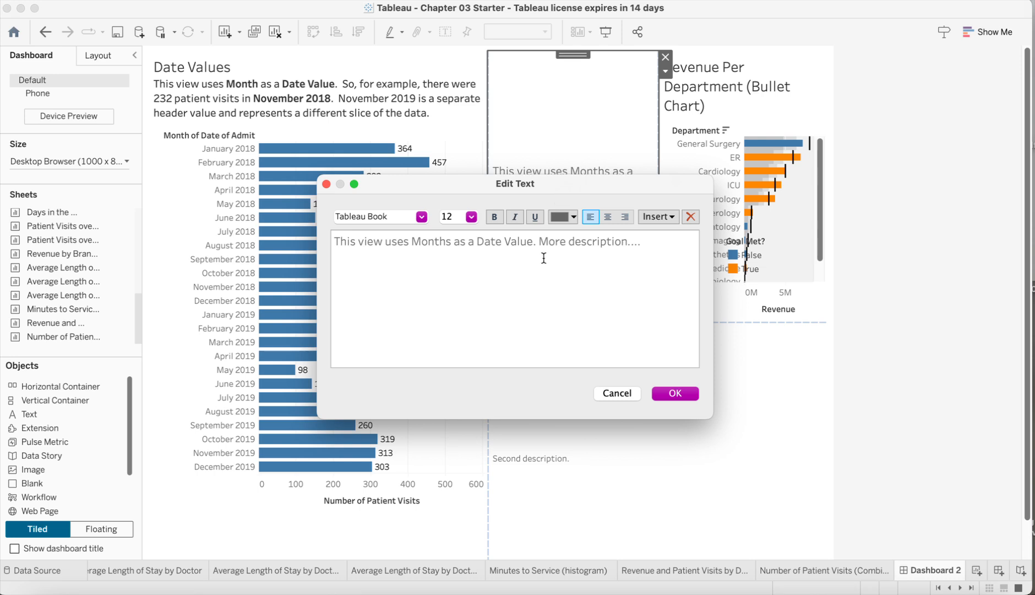
left_click(384, 242)
type("to the lef")
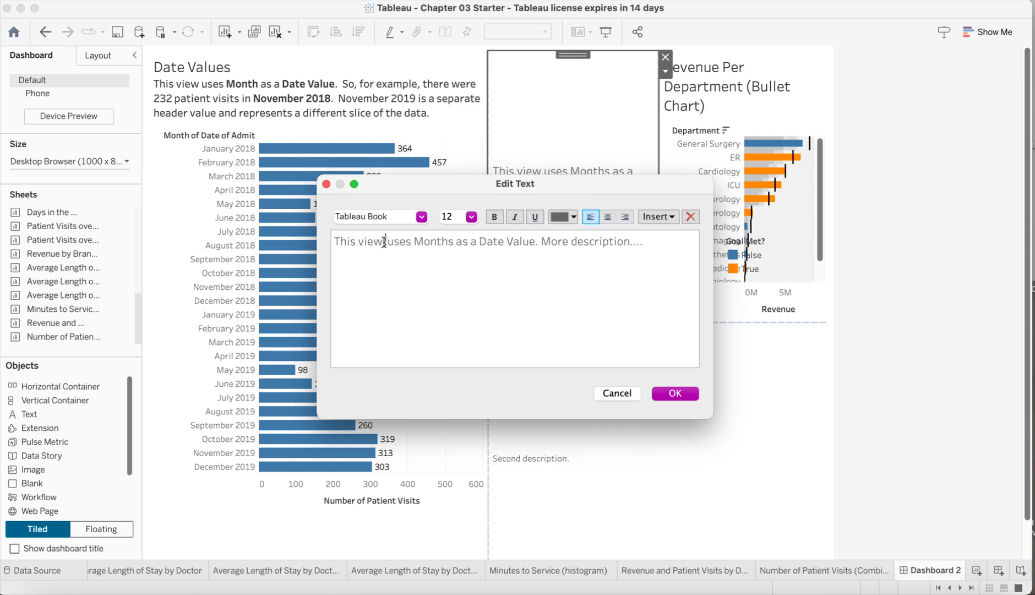
type("t")
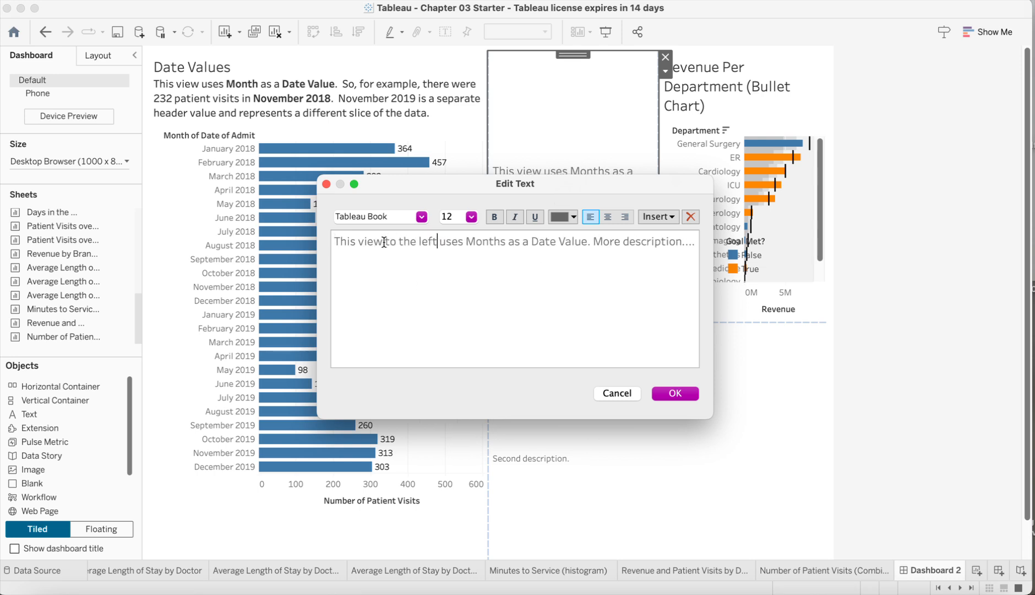
left_click(668, 392)
left_click(666, 393)
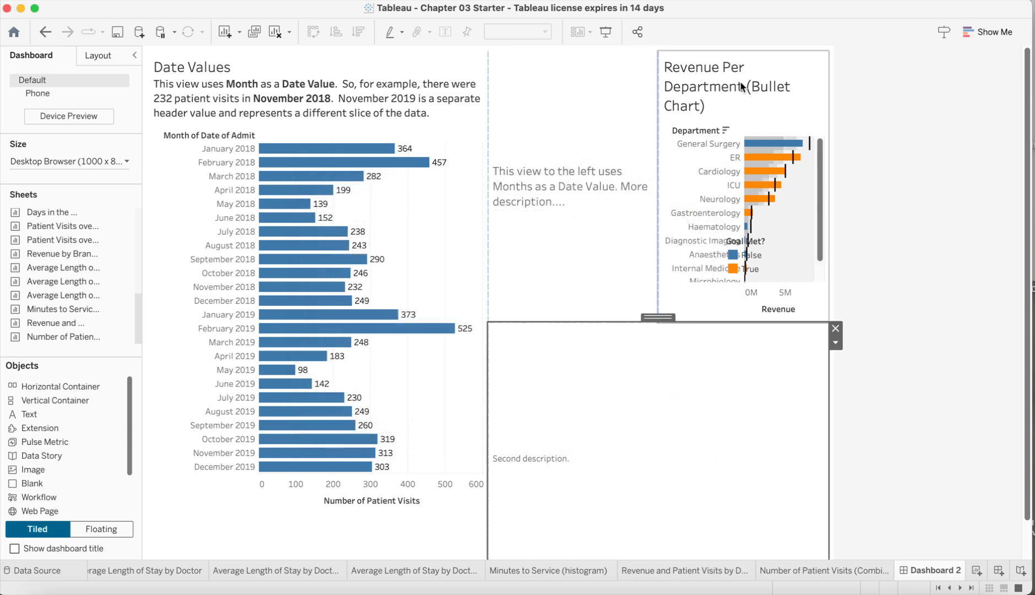
Move the Revenue Per Department bullet chart below the first description text
left_click(717, 71)
left_click_drag(745, 54, 674, 422)
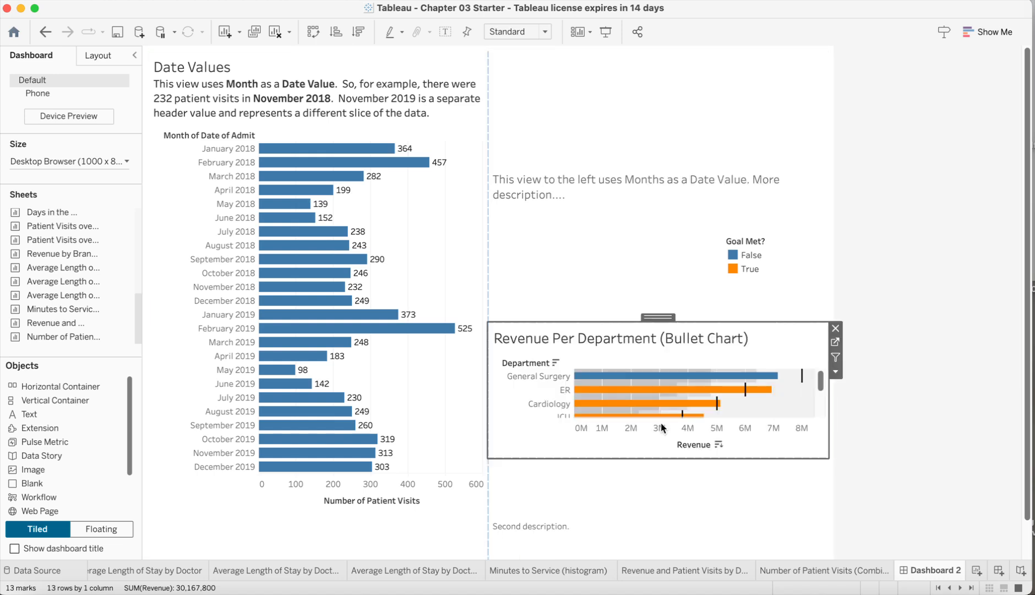
left_click(670, 497)
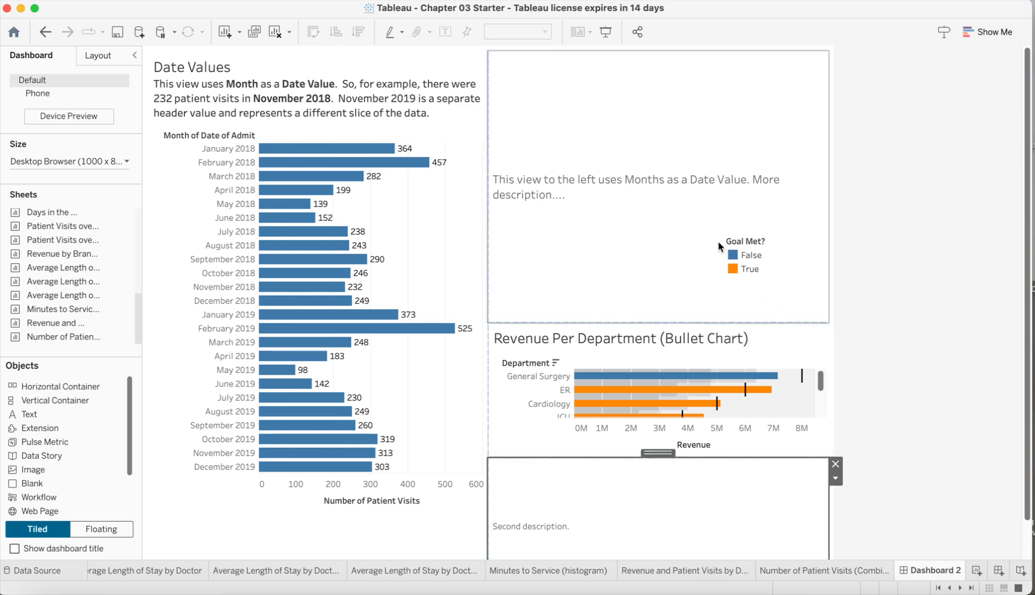
Move the floating Goal Met? legend below the bullet chart
left_click(778, 243)
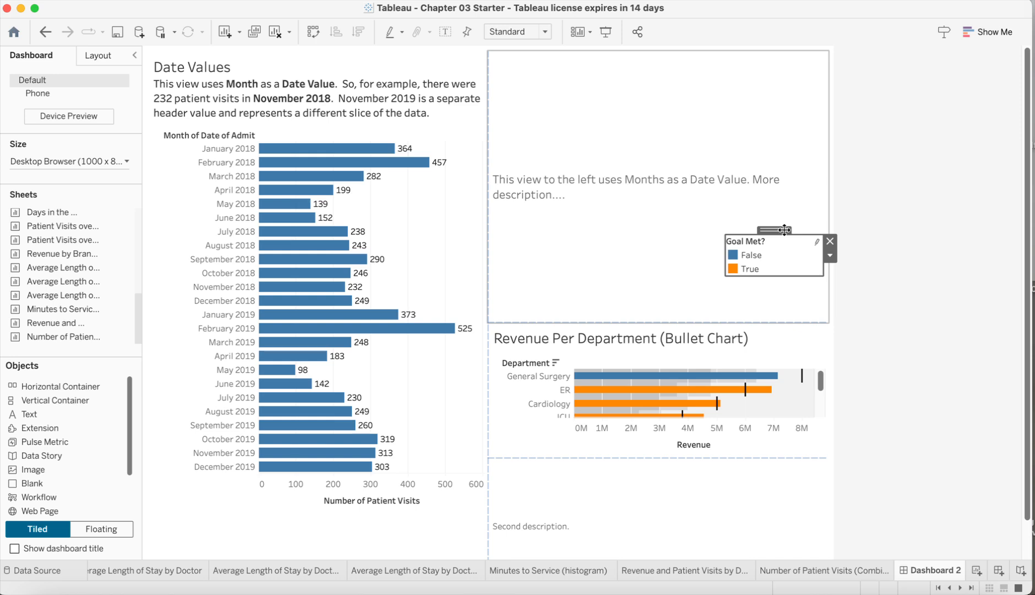
left_click_drag(791, 226, 791, 441)
left_click(885, 337)
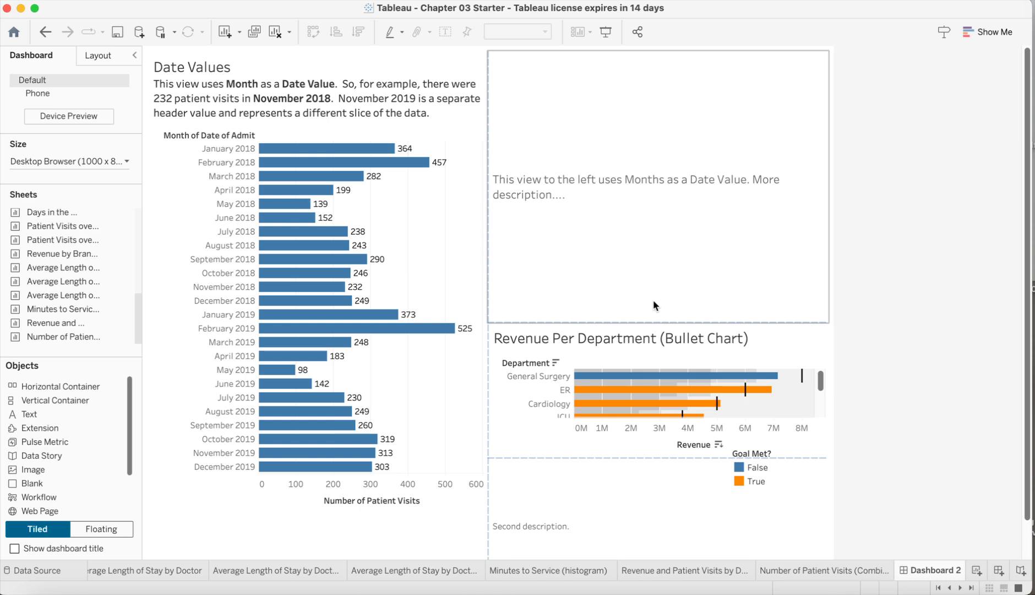
Shorten the first description text area so the bullet chart grows taller
left_click_drag(658, 321, 648, 167)
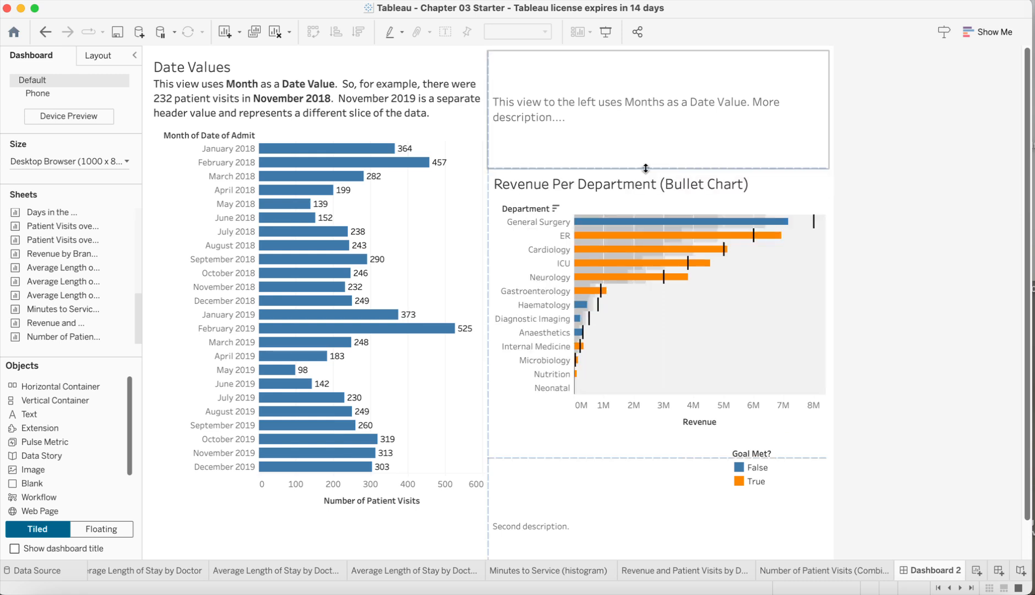
double_click(713, 468)
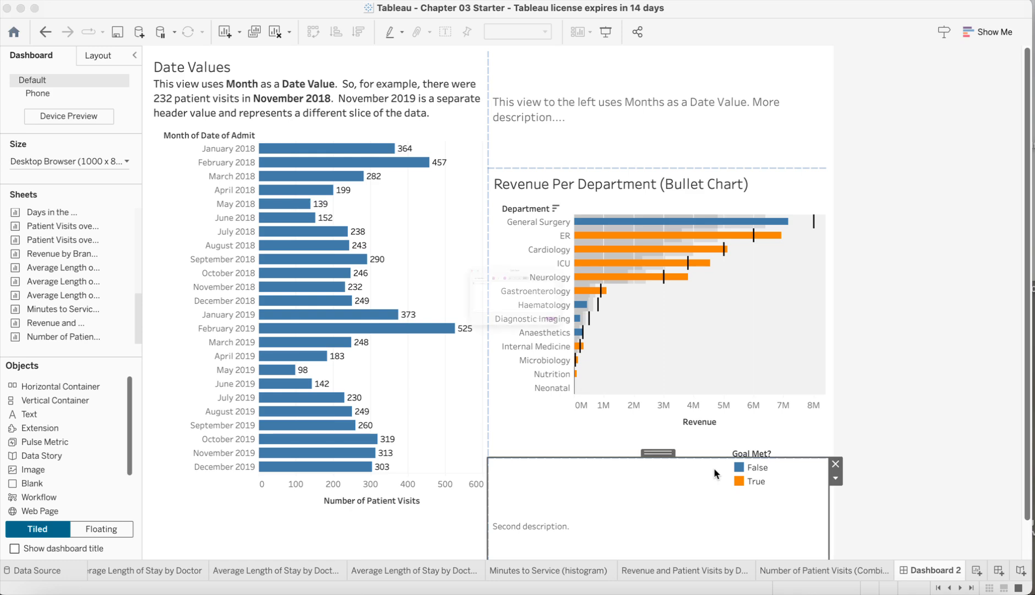
left_click(613, 397)
Move the Goal Met? legend onto the lower-right corner of the bullet chart
left_click(768, 457)
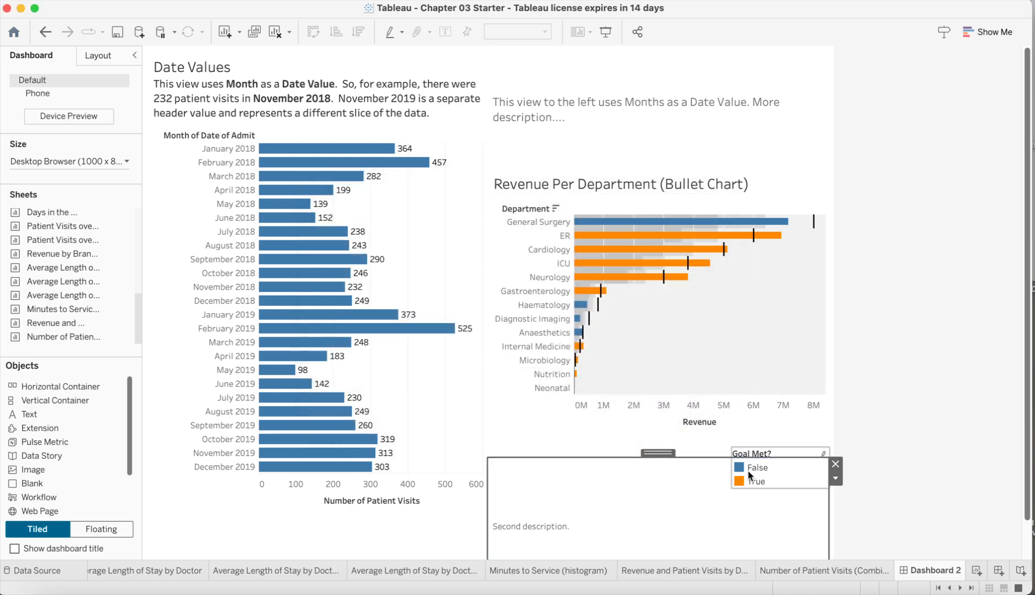
left_click_drag(772, 453, 764, 359)
left_click(860, 293)
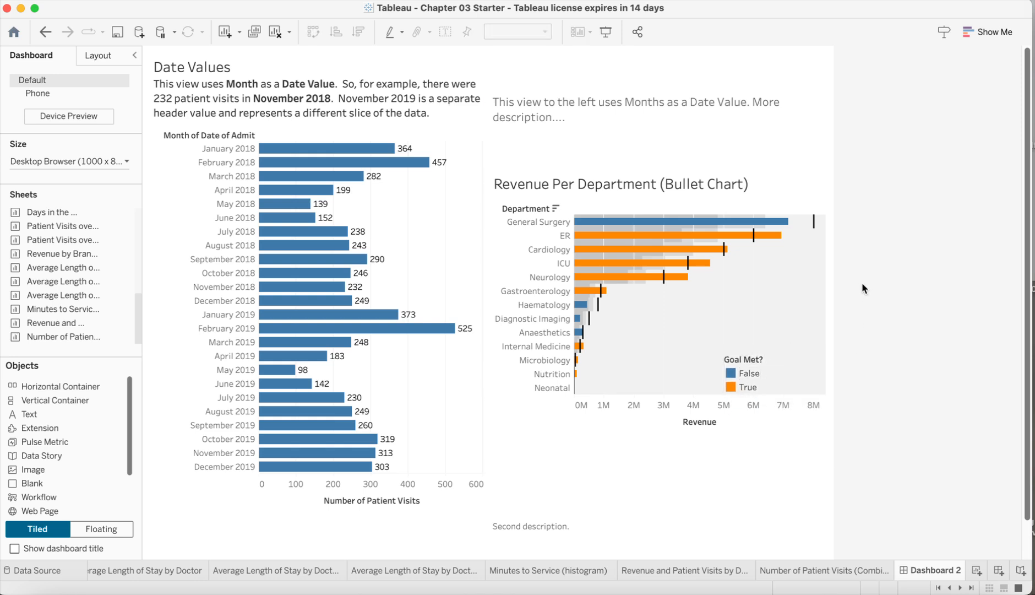